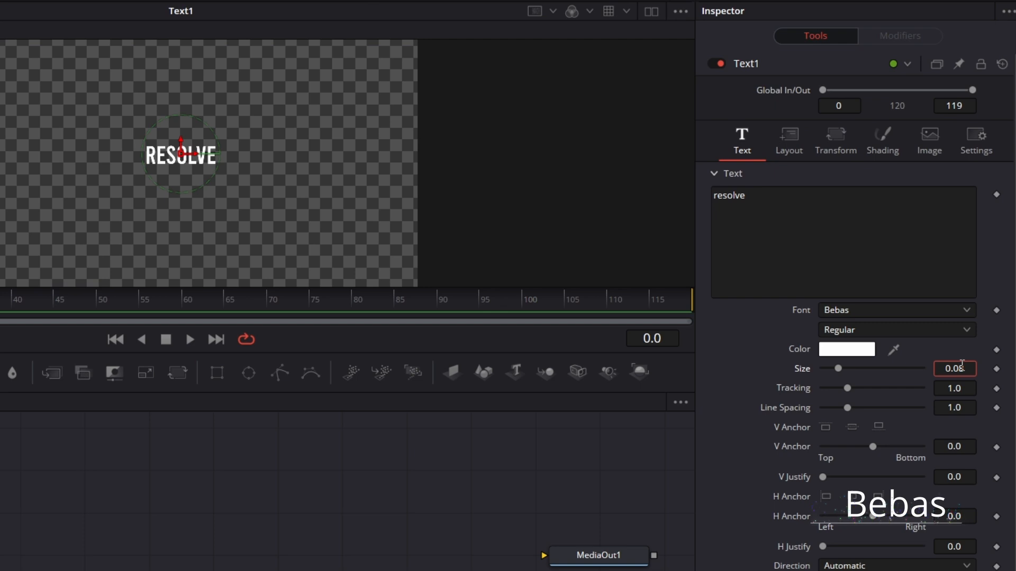
Step: Set the size of the "resolve" text to 0.25
{"action": "key", "text": "BackSpace"}
{"action": "key", "text": "BackSpace"}
{"action": "type", "text": "25"}
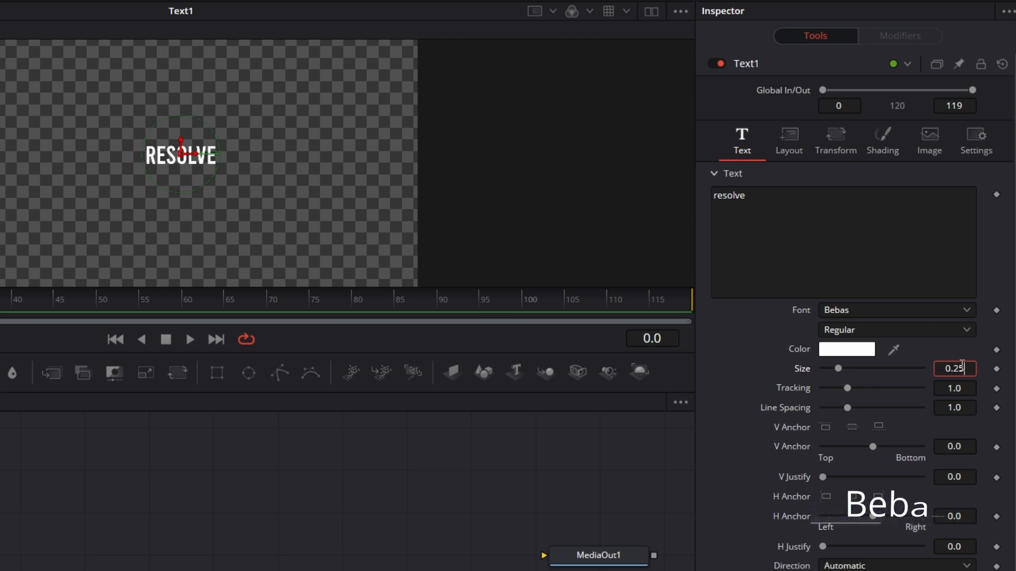
{"action": "key", "text": "Tab"}
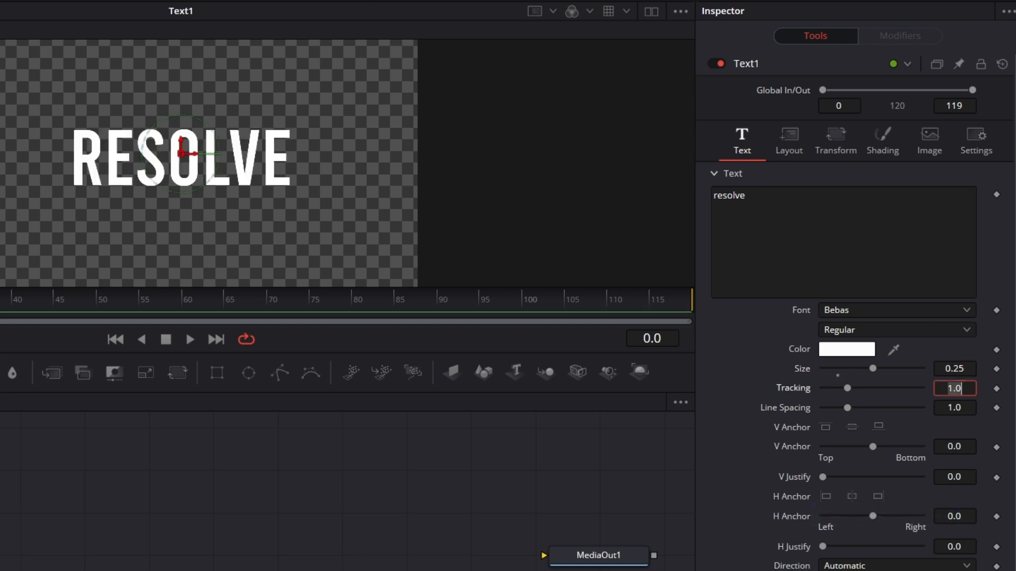
Step: Change the text color to light blue #39caff
{"action": "left_click", "coordinate": [841, 350]}
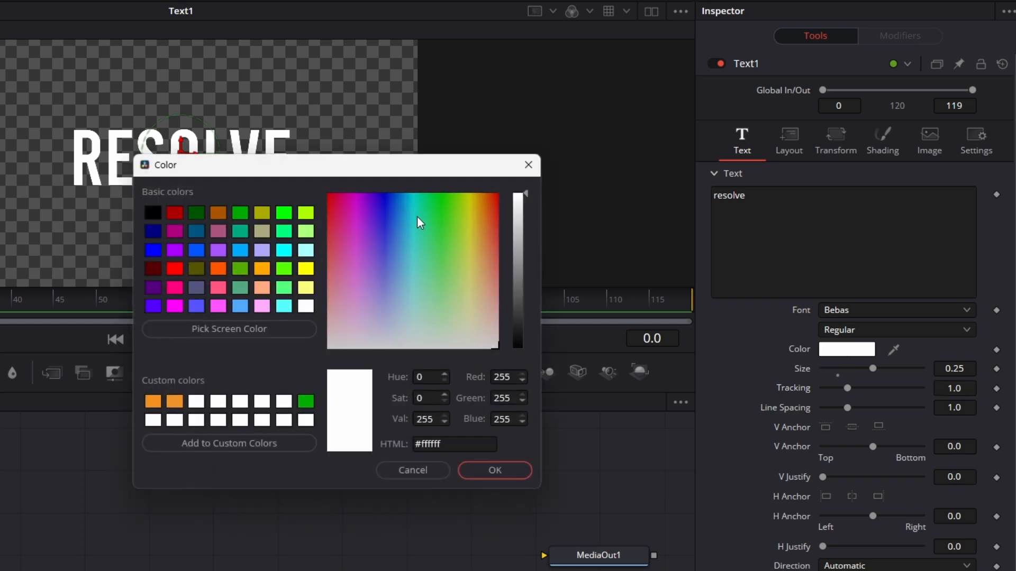
{"action": "left_click", "coordinate": [394, 206]}
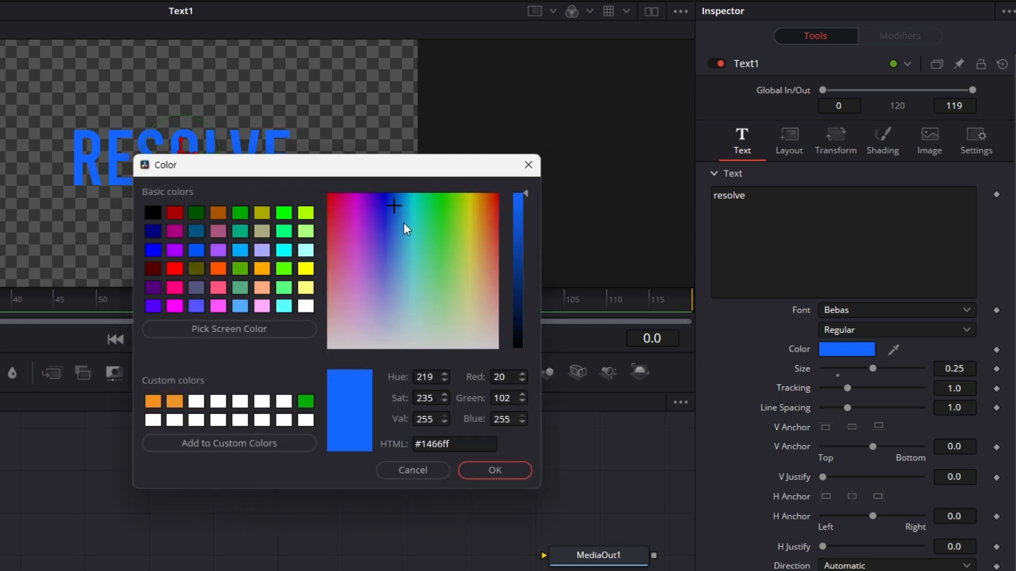
{"action": "left_click", "coordinate": [404, 228]}
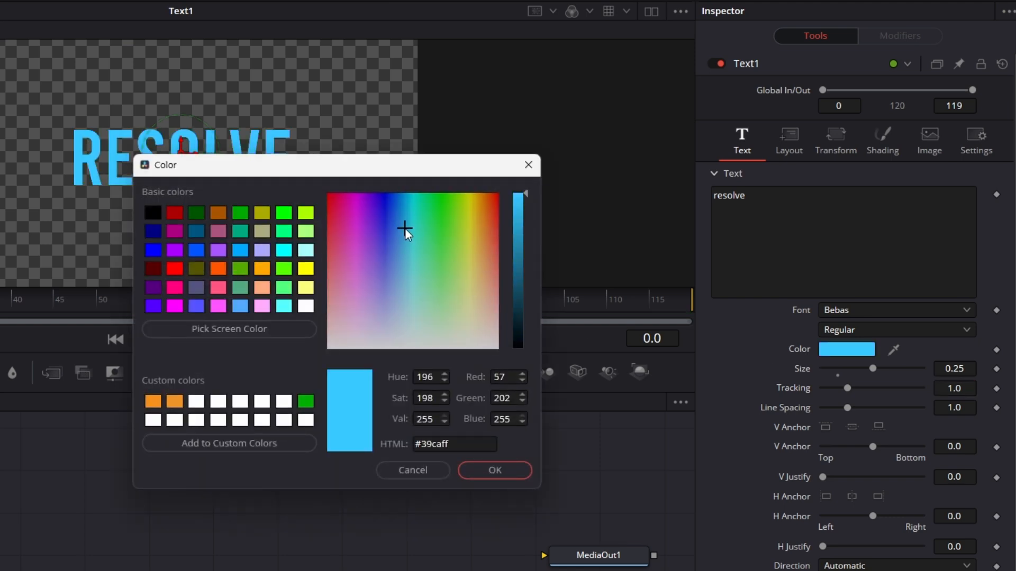
{"action": "left_click", "coordinate": [486, 470]}
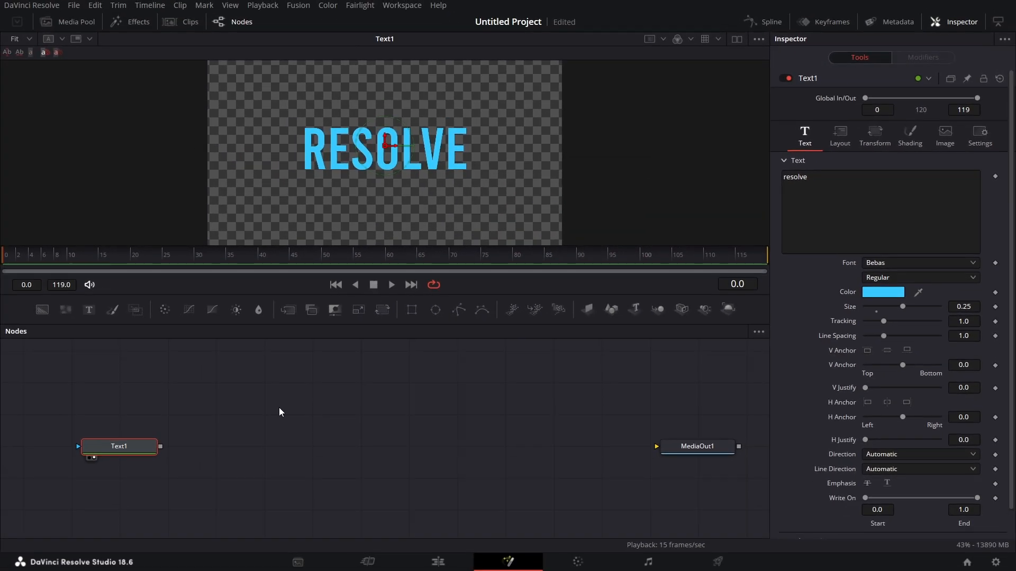
Step: Add a Directional Blur node after Text1 and show its output in the viewer
{"action": "key", "text": "shift+space"}
{"action": "type", "text": "dir"}
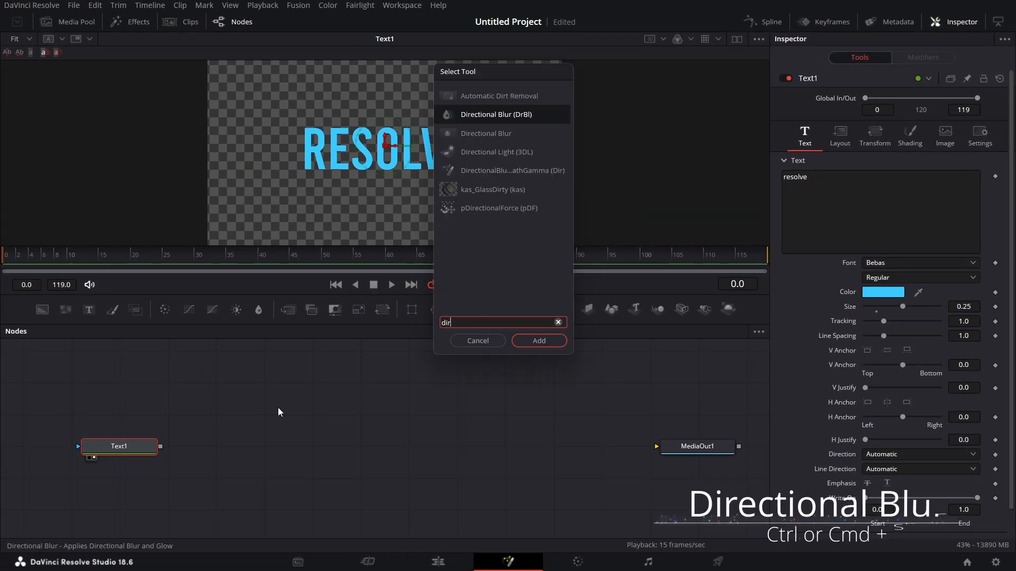
{"action": "type", "text": "bl"}
{"action": "key", "text": "Return"}
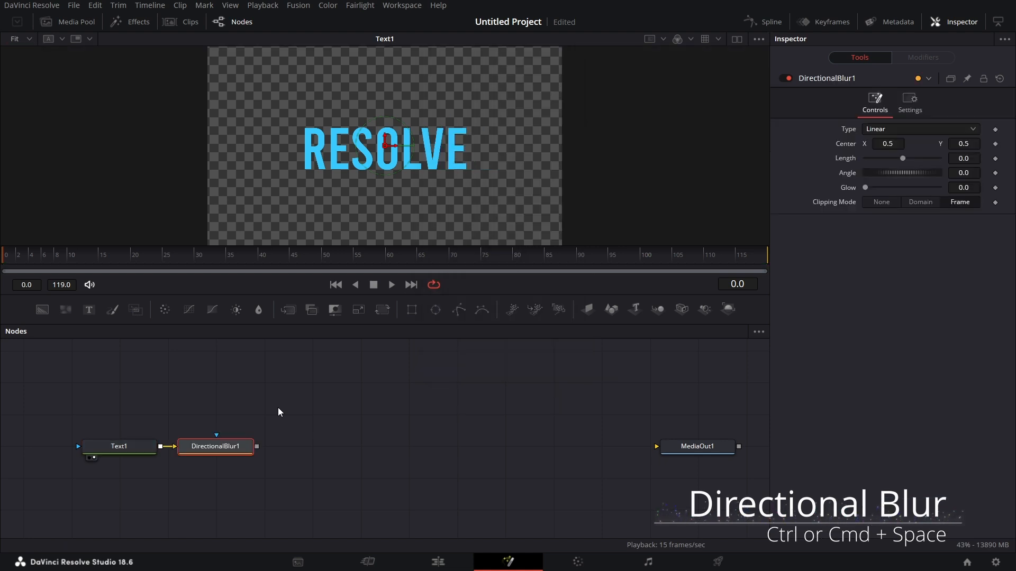
{"action": "left_click_drag", "start_coordinate": [227, 447], "coordinate": [313, 198]}
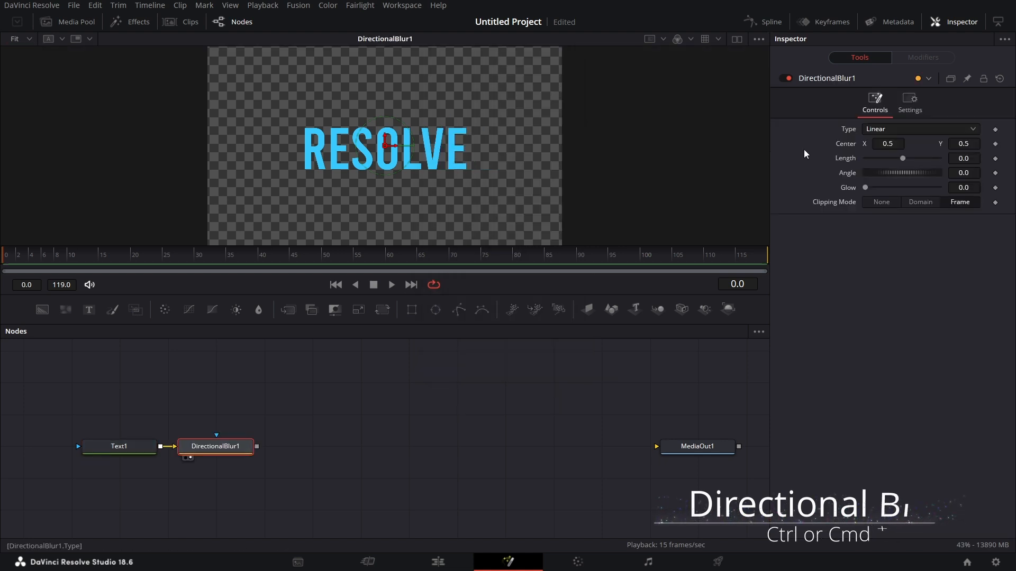
Step: Set the directional blur type to Zoom with a length of -0.7
{"action": "left_click", "coordinate": [886, 131]}
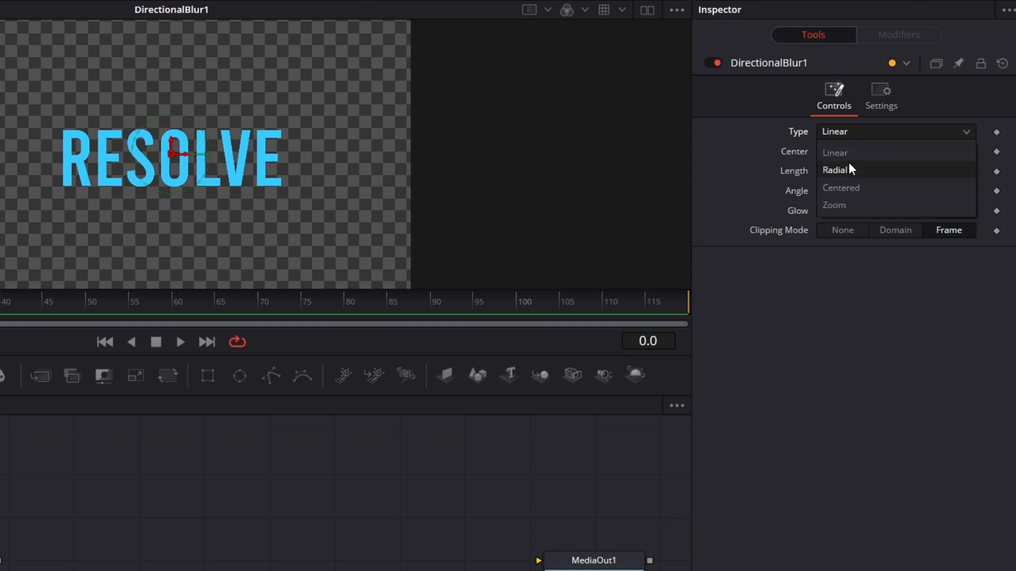
{"action": "left_click", "coordinate": [847, 207]}
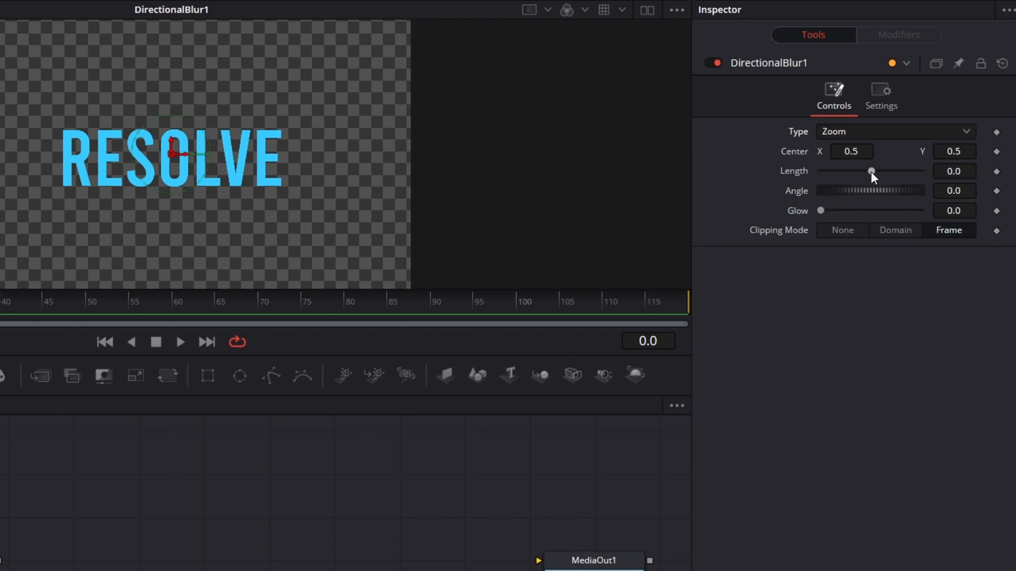
{"action": "left_click_drag", "start_coordinate": [870, 171], "coordinate": [782, 182]}
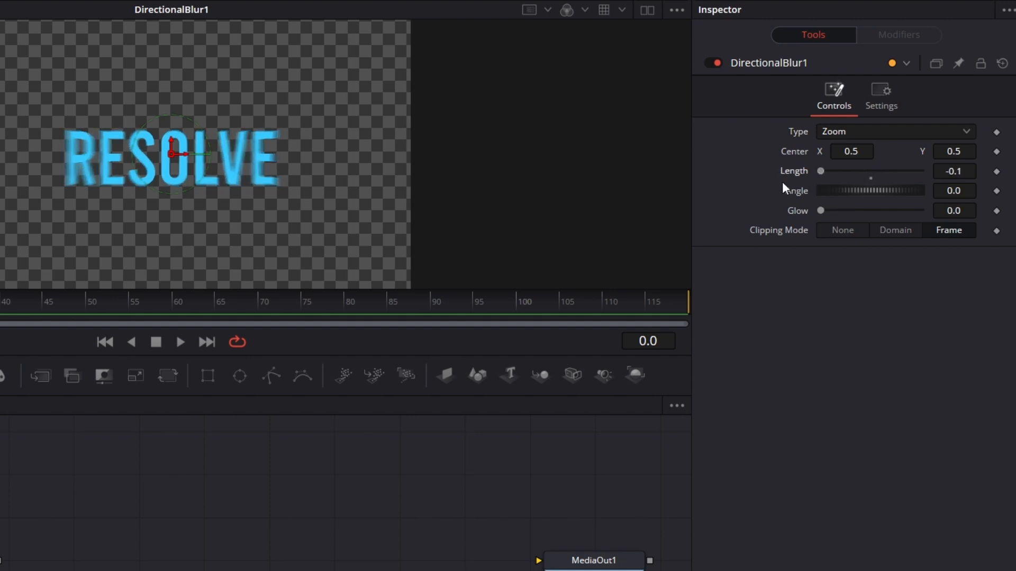
{"action": "left_click", "coordinate": [966, 171]}
{"action": "key", "text": "BackSpace"}
{"action": "type", "text": "7"}
{"action": "key", "text": "Tab"}
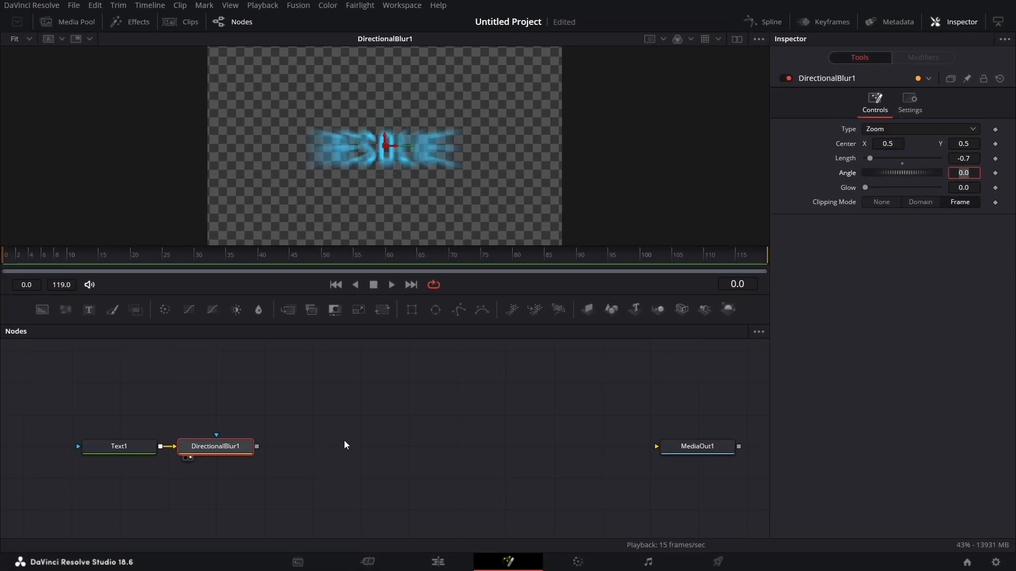
Step: Add a Bitmap node fed by DirectionalBlur1 and show it in the viewer
{"action": "left_click", "coordinate": [345, 442]}
{"action": "left_click", "coordinate": [344, 441]}
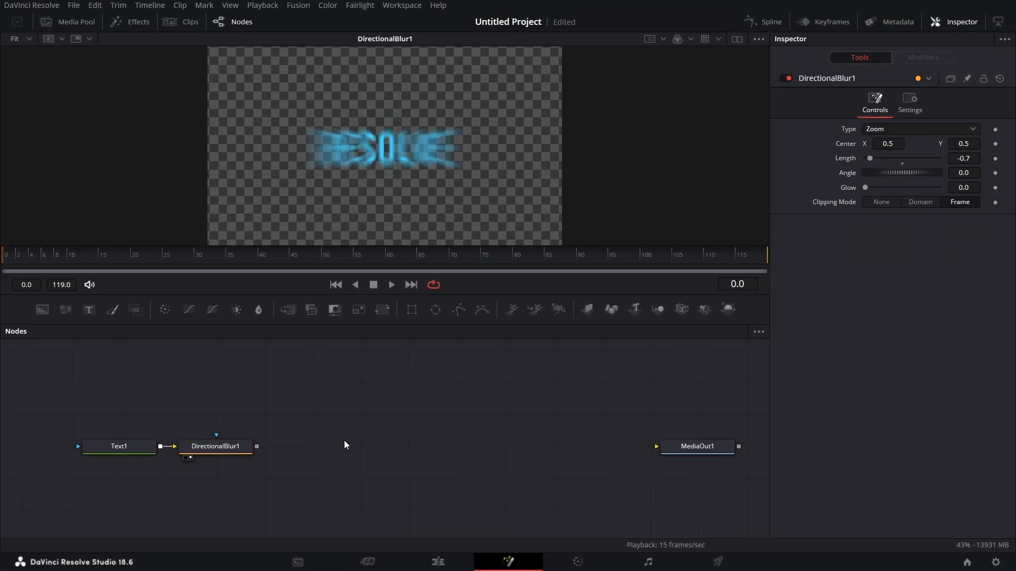
{"action": "key", "text": "ctrl+space"}
{"action": "type", "text": "bit"}
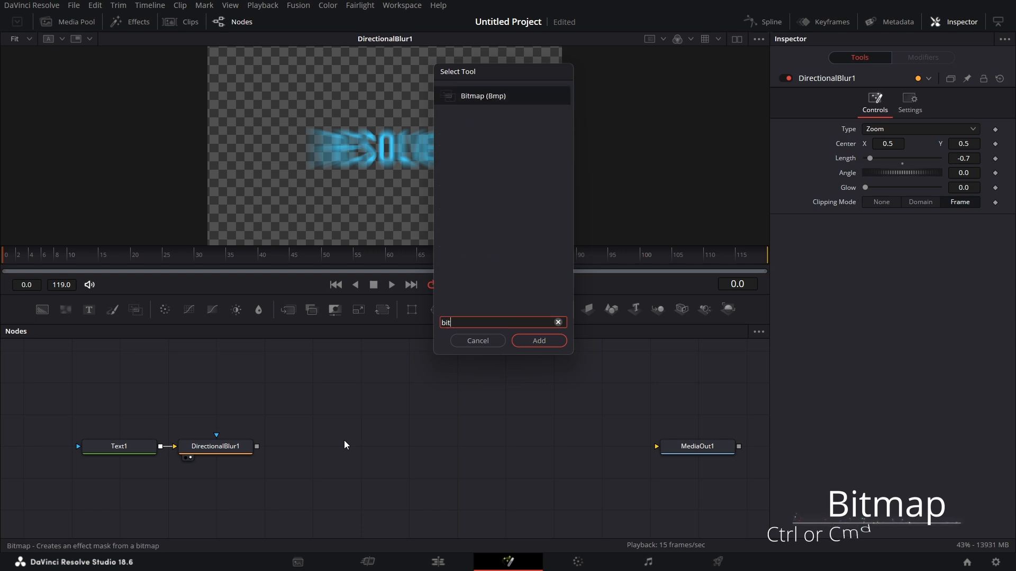
{"action": "type", "text": "map"}
{"action": "key", "text": "Return"}
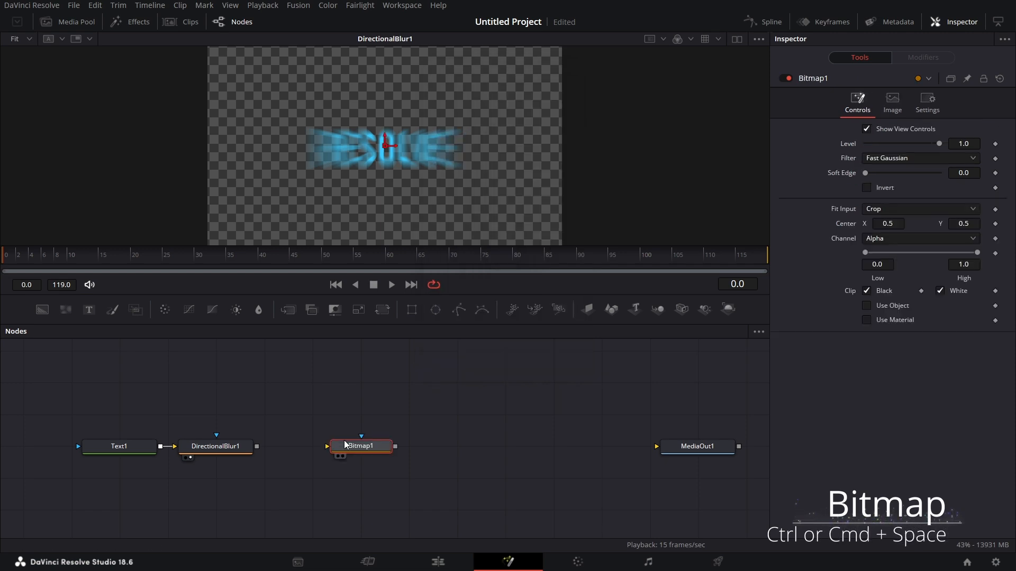
{"action": "left_click_drag", "start_coordinate": [257, 446], "coordinate": [328, 446]}
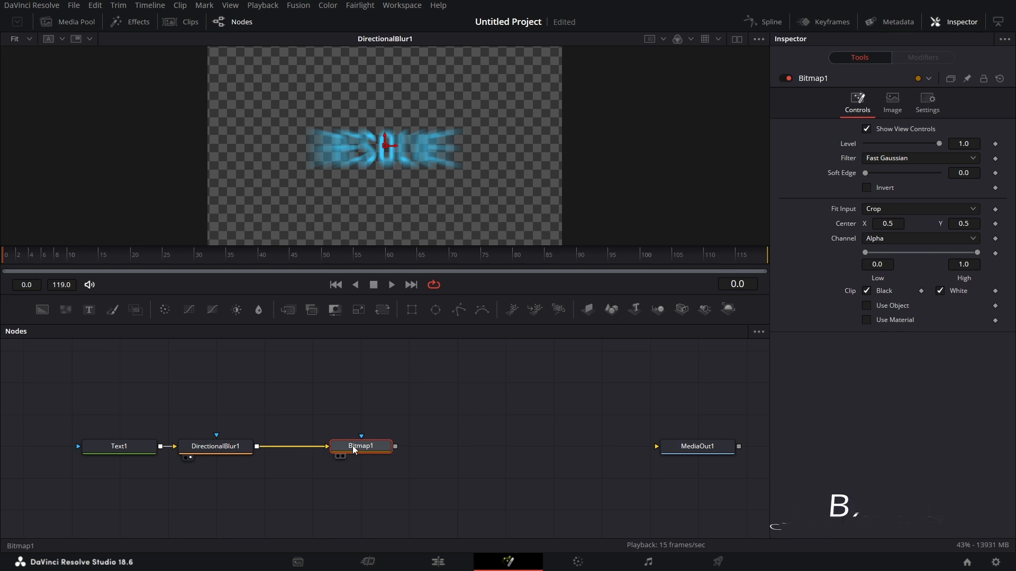
{"action": "key", "text": "1"}
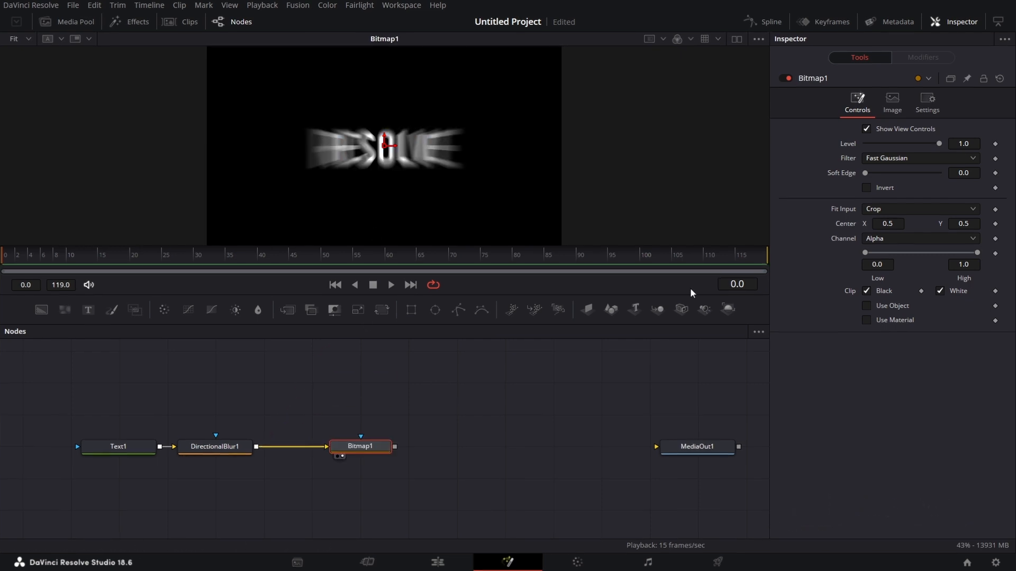
Step: Set the Bitmap1 channel to Luminance and lower its High threshold to 0.0
{"action": "left_click", "coordinate": [843, 266]}
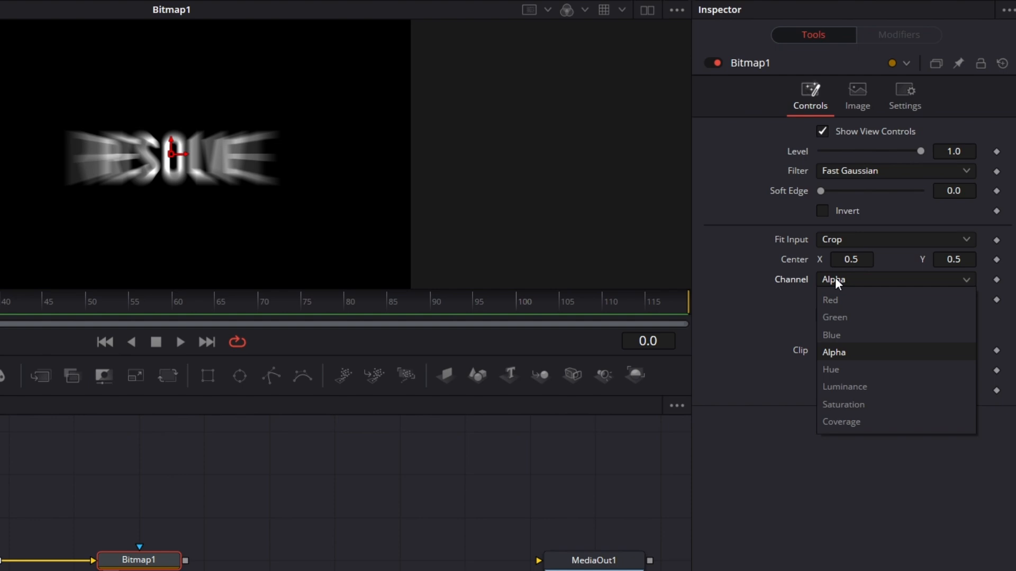
{"action": "left_click", "coordinate": [859, 386]}
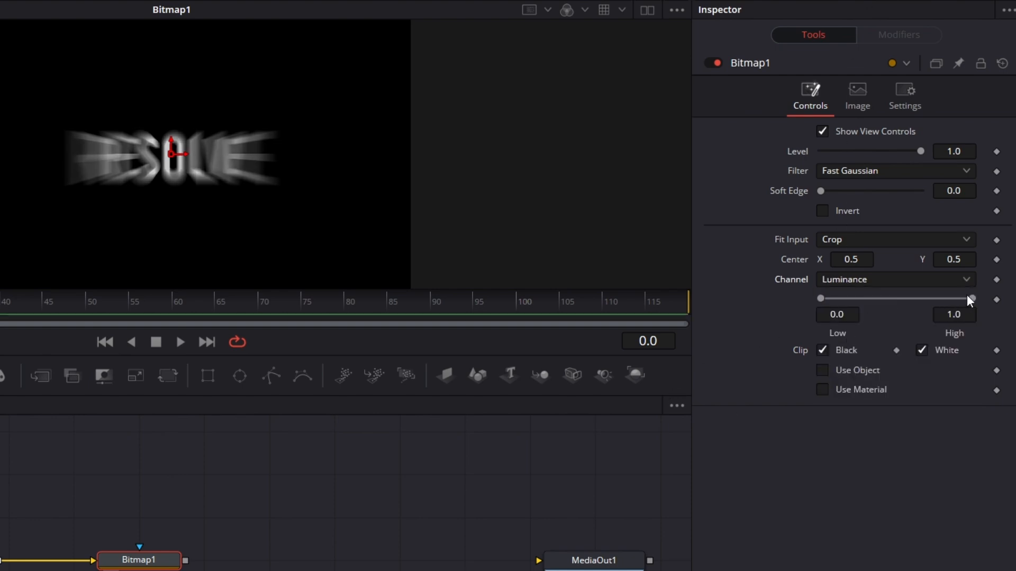
{"action": "left_click_drag", "start_coordinate": [972, 297], "coordinate": [830, 313]}
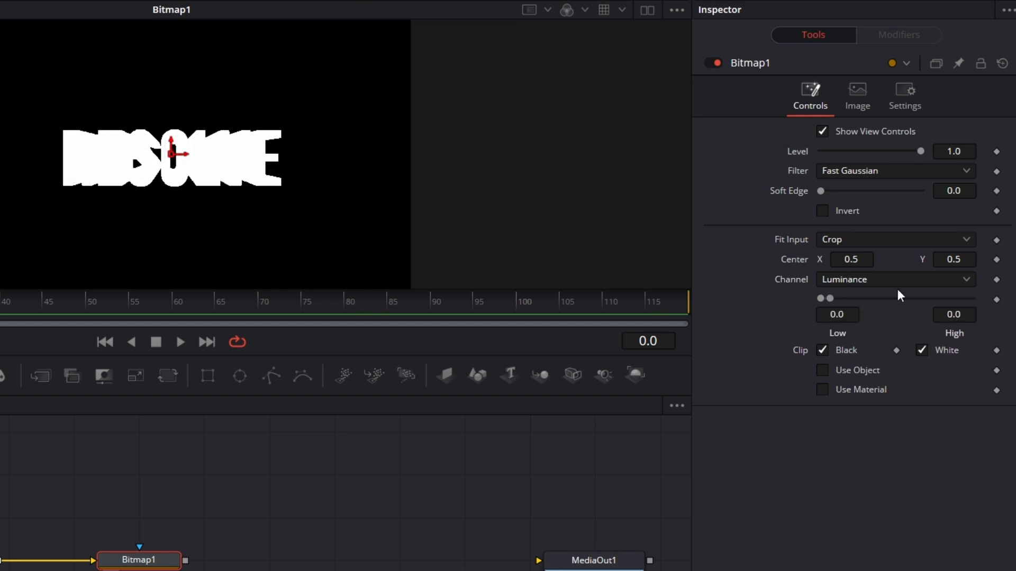
{"action": "left_click_drag", "start_coordinate": [833, 297], "coordinate": [751, 319]}
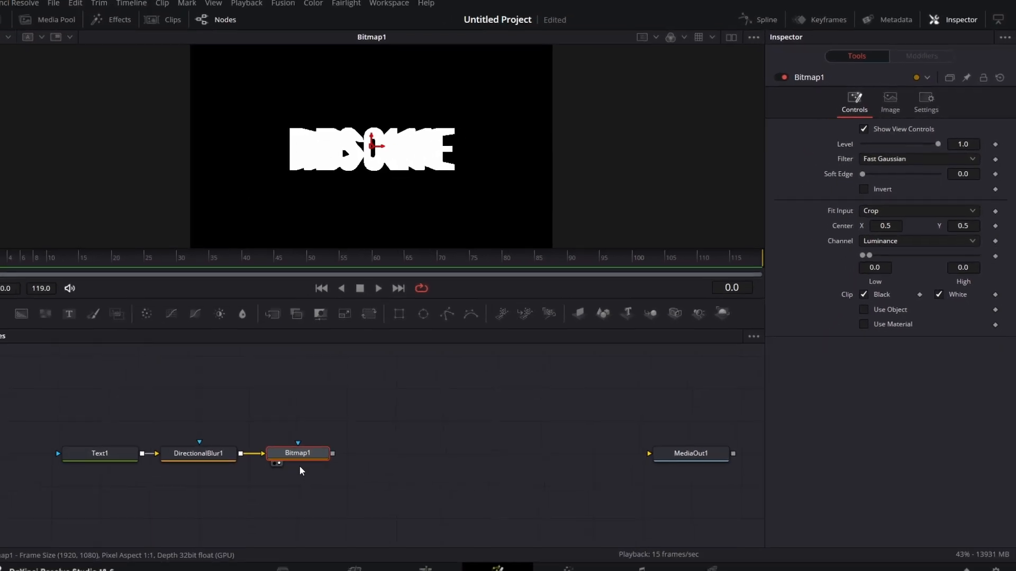
Step: Add a Background node below Bitmap1 in pink #f701a1 and mask it with the Bitmap1 output
{"action": "left_click_drag", "start_coordinate": [21, 314], "coordinate": [319, 481]}
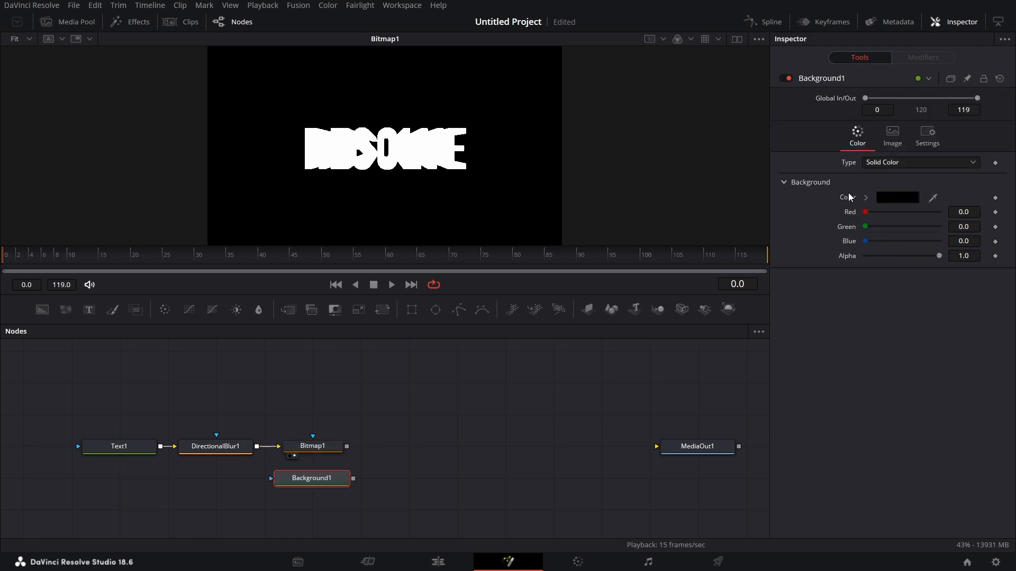
{"action": "left_click", "coordinate": [883, 203]}
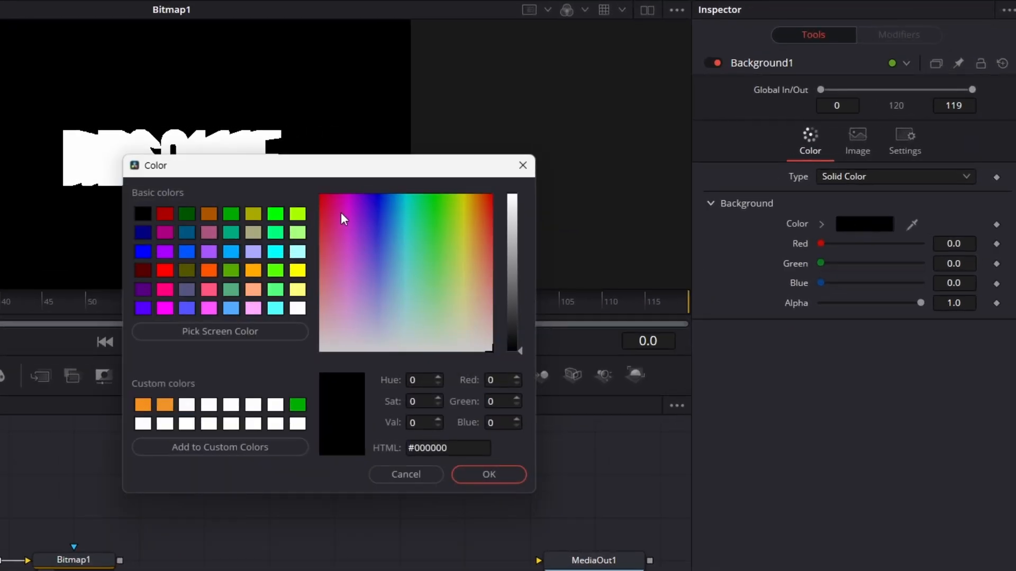
{"action": "left_click", "coordinate": [343, 202]}
{"action": "left_click_drag", "start_coordinate": [339, 202], "coordinate": [338, 195]}
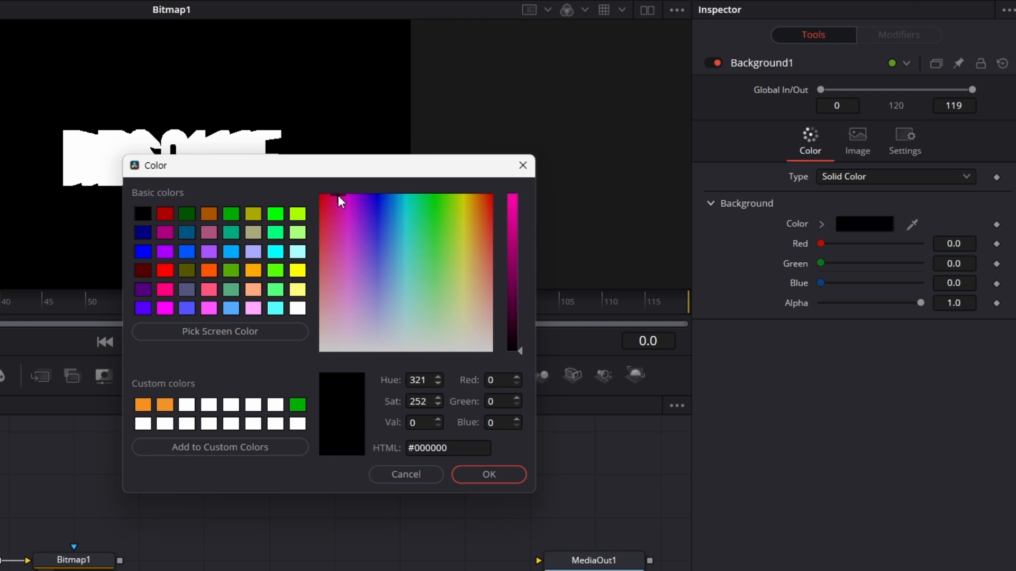
{"action": "left_click", "coordinate": [518, 199]}
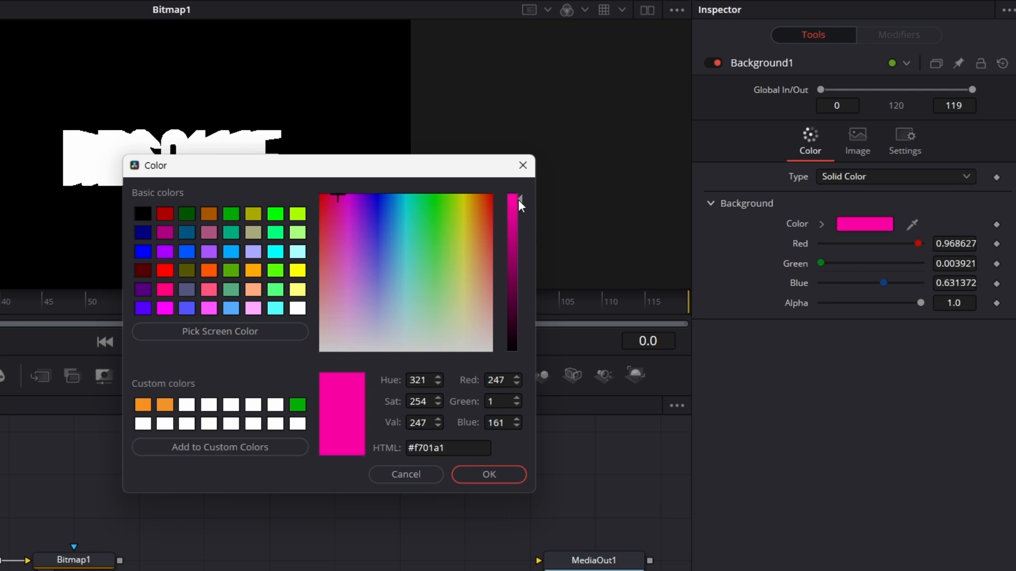
{"action": "left_click", "coordinate": [496, 478]}
{"action": "left_click_drag", "start_coordinate": [119, 561], "coordinate": [57, 570]}
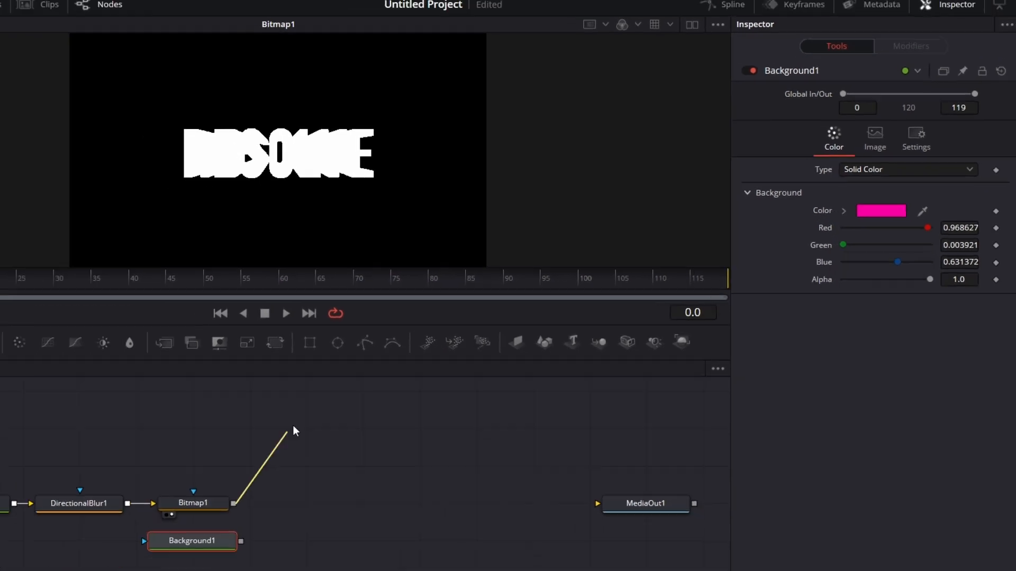
{"action": "left_click_drag", "start_coordinate": [300, 479], "coordinate": [270, 481]}
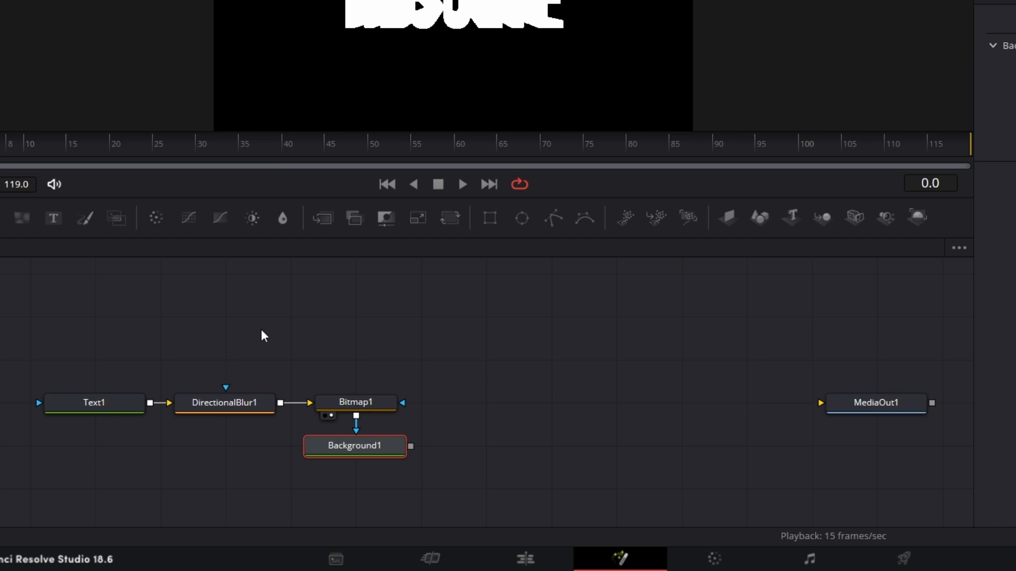
Step: Add a Merge node with Background1 as background and Text1 as foreground, and show it in the viewer
{"action": "left_click_drag", "start_coordinate": [324, 222], "coordinate": [357, 494]}
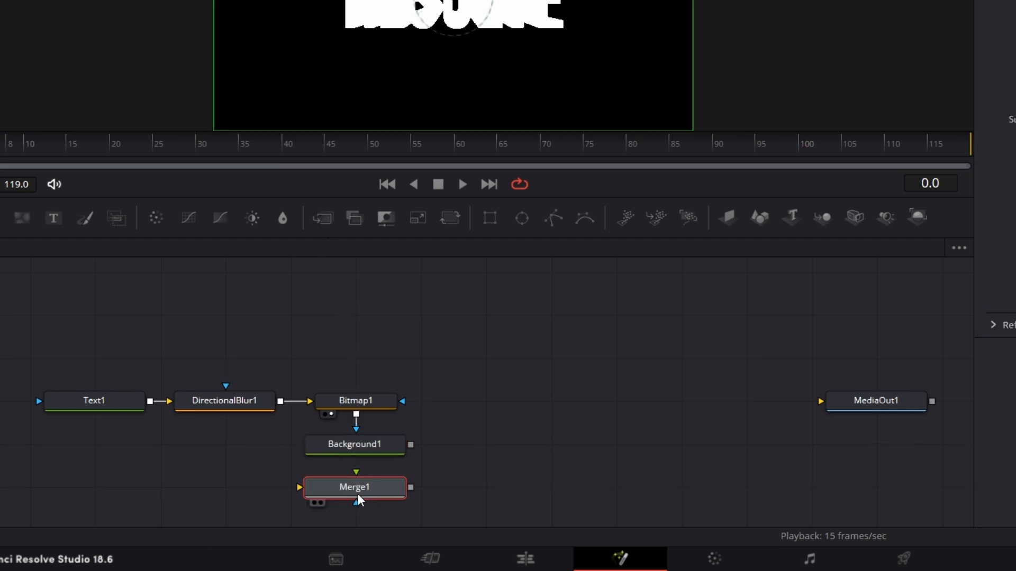
{"action": "left_click_drag", "start_coordinate": [411, 445], "coordinate": [300, 485]}
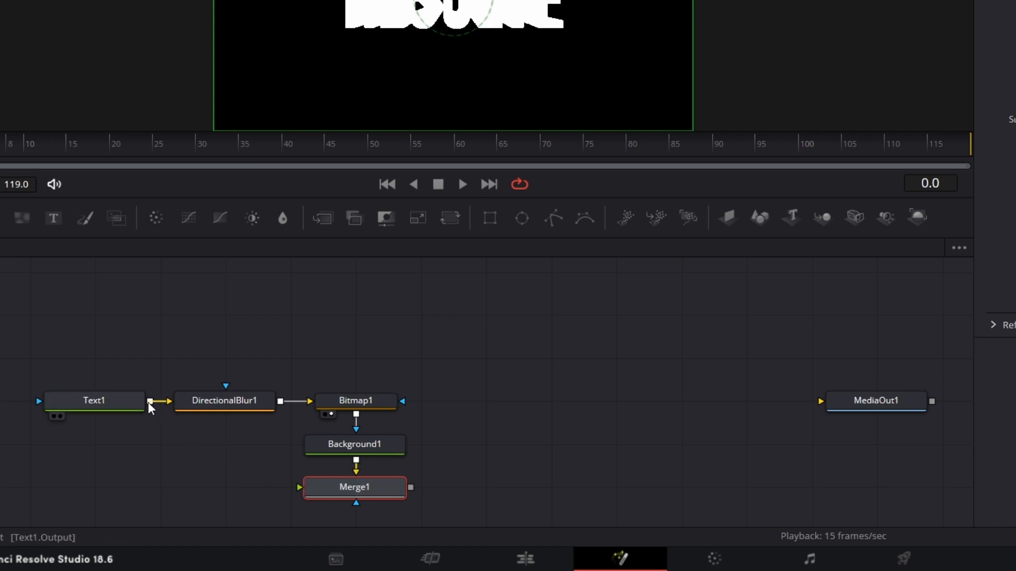
{"action": "left_click_drag", "start_coordinate": [150, 401], "coordinate": [299, 487]}
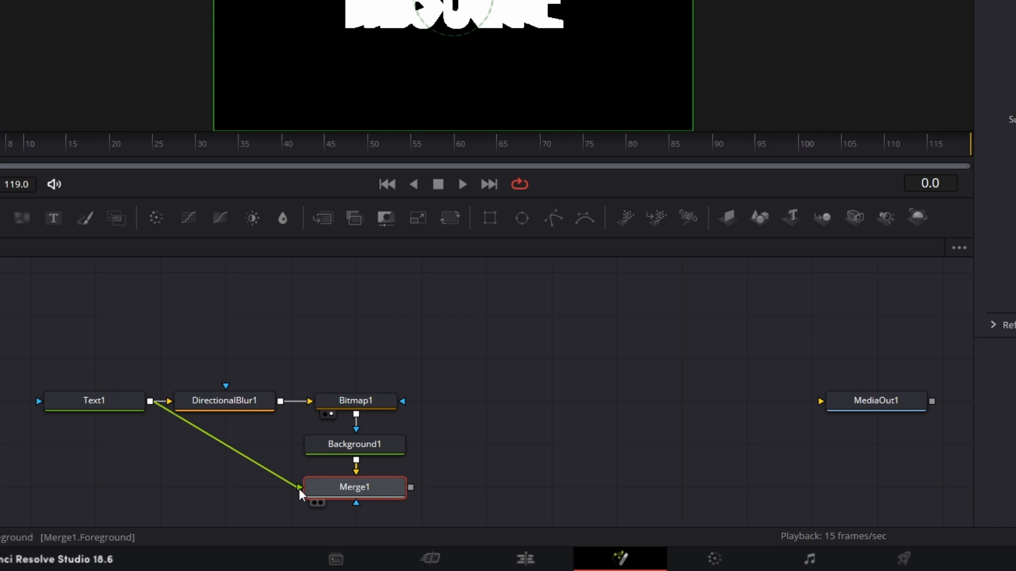
{"action": "left_click_drag", "start_coordinate": [383, 487], "coordinate": [489, 17]}
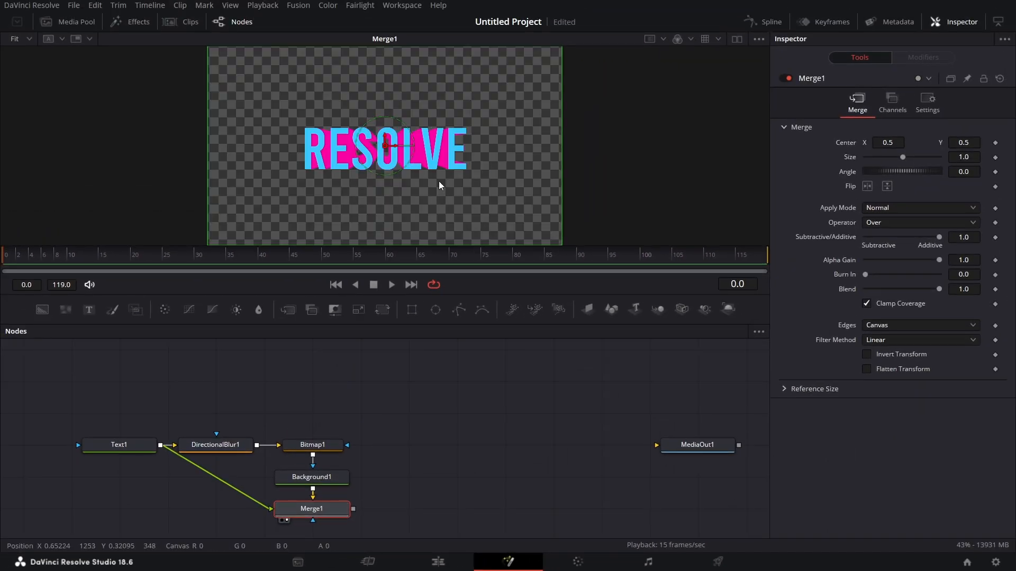
Step: Set the DirectionalBlur1 center Y to 0.785 and its length to -0.8
{"action": "left_click", "coordinate": [230, 447]}
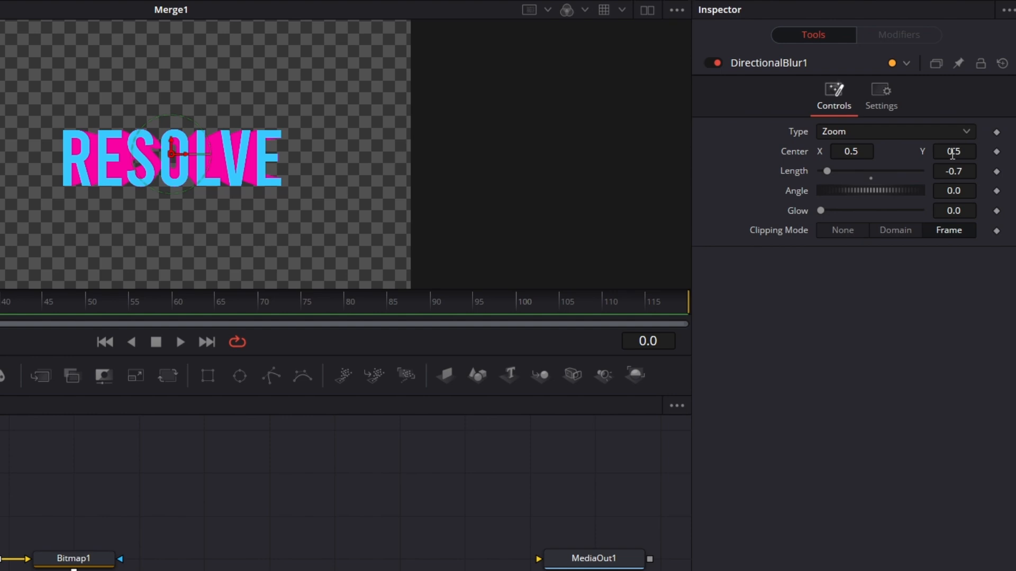
{"action": "mouse_move", "coordinate": [952, 154]}
{"action": "left_mouse_down"}
{"action": "mouse_move", "coordinate": [971, 153]}
{"action": "mouse_move", "coordinate": [931, 154]}
{"action": "mouse_move", "coordinate": [974, 153]}
{"action": "mouse_move", "coordinate": [929, 153]}
{"action": "mouse_move", "coordinate": [971, 153]}
{"action": "mouse_move", "coordinate": [951, 154]}
{"action": "left_mouse_up"}
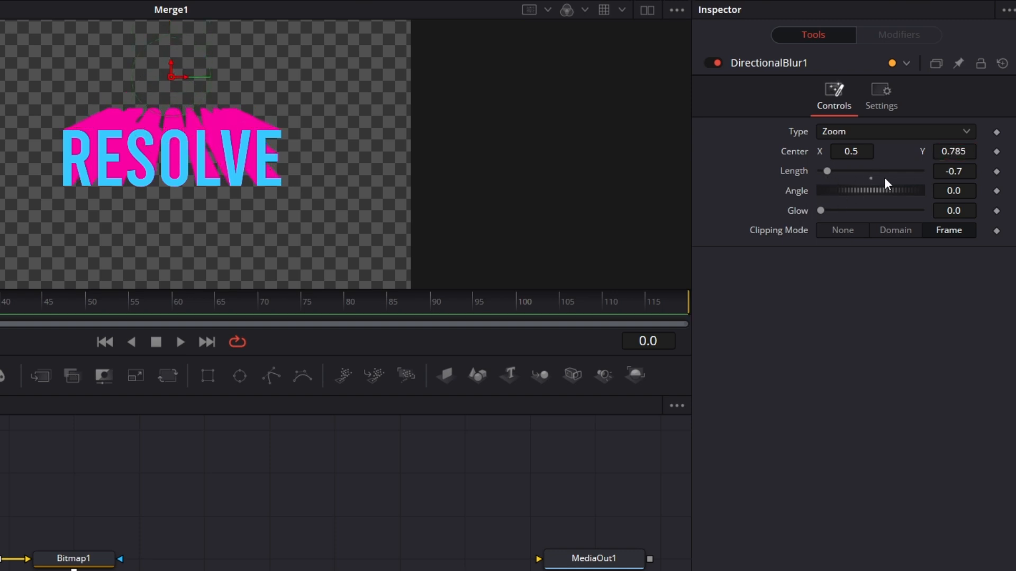
{"action": "left_click_drag", "start_coordinate": [830, 171], "coordinate": [773, 202]}
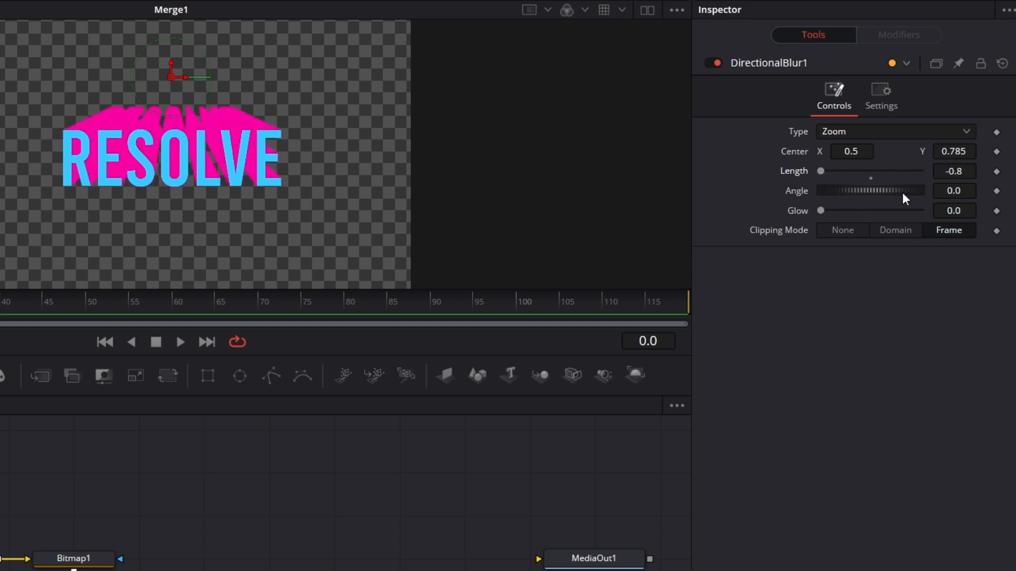
Step: Try a DirectionalBlur1 length of -3.0, and reduce the extrusion to a length of -0.95
{"action": "left_click", "coordinate": [963, 173]}
{"action": "type", "text": "-3"}
{"action": "key", "text": "Tab"}
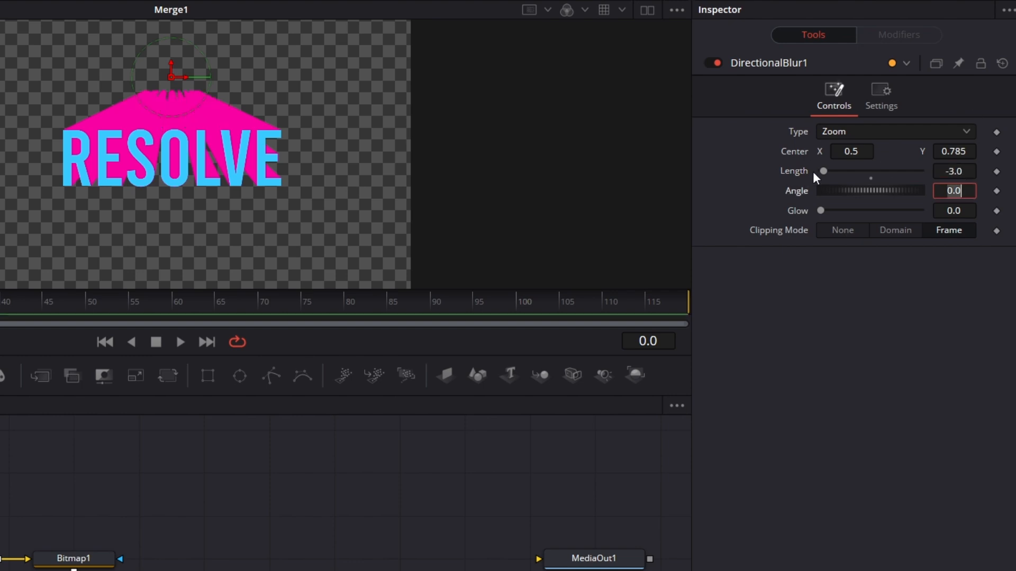
{"action": "left_click_drag", "start_coordinate": [822, 170], "coordinate": [825, 196]}
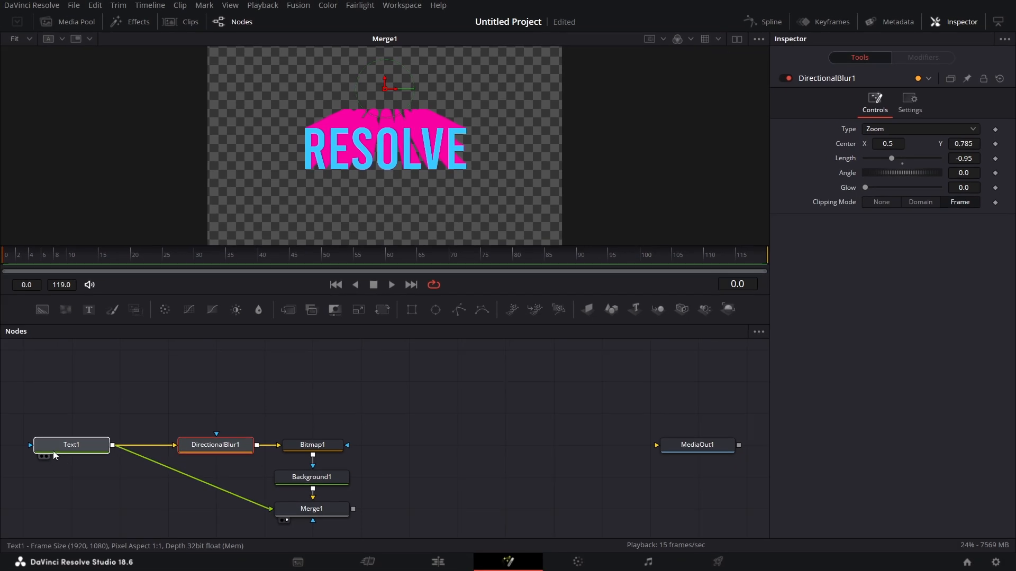
Step: Move Text1 closer to DirectionalBlur1, and try a blur angle of -31.3 before resetting the angle to 0.0
{"action": "left_click_drag", "start_coordinate": [53, 451], "coordinate": [102, 452]}
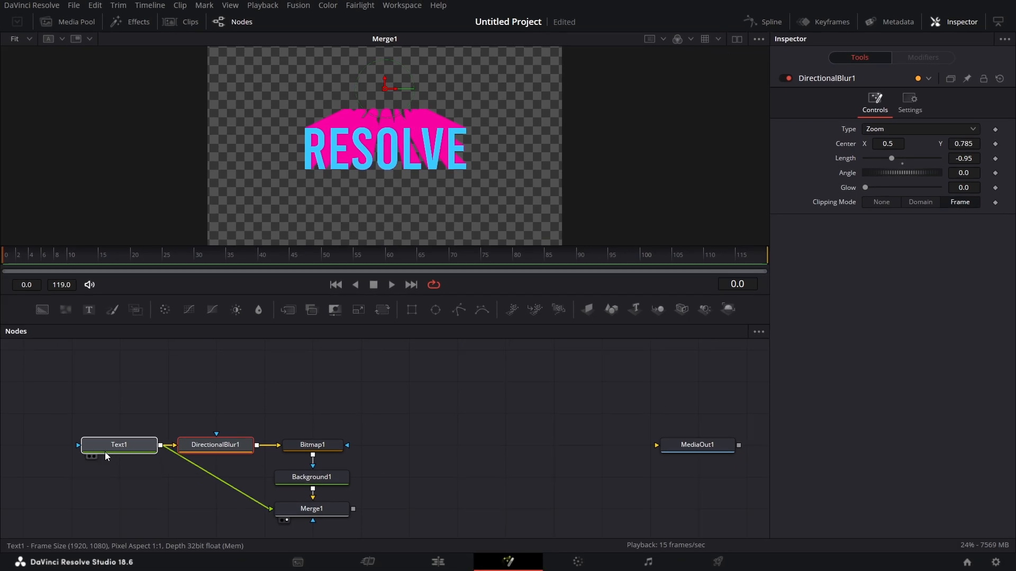
{"action": "left_click", "coordinate": [223, 443]}
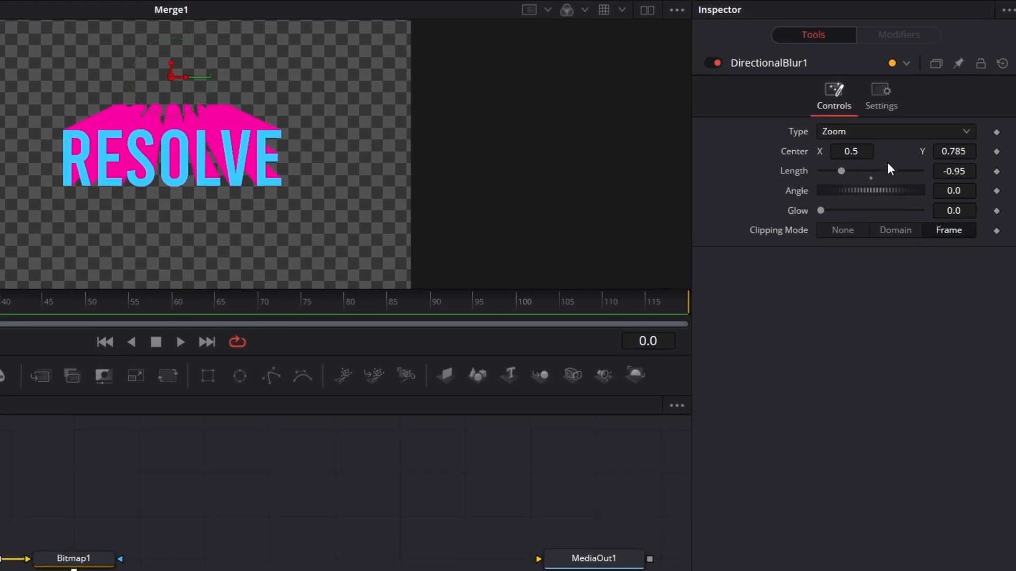
{"action": "mouse_move", "coordinate": [855, 191]}
{"action": "left_mouse_down"}
{"action": "mouse_move", "coordinate": [869, 190]}
{"action": "mouse_move", "coordinate": [845, 193]}
{"action": "left_mouse_up"}
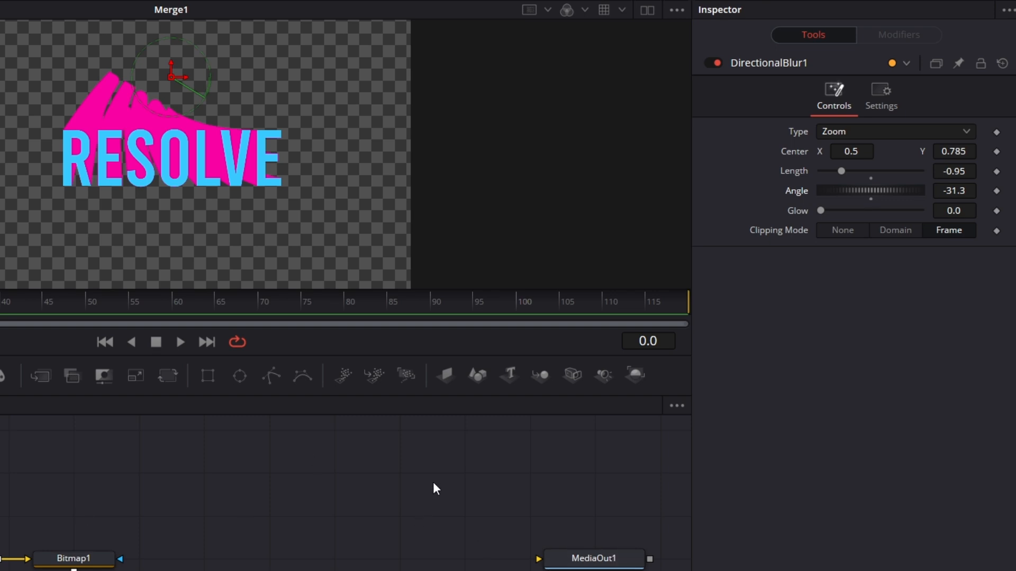
{"action": "double_click", "coordinate": [792, 192]}
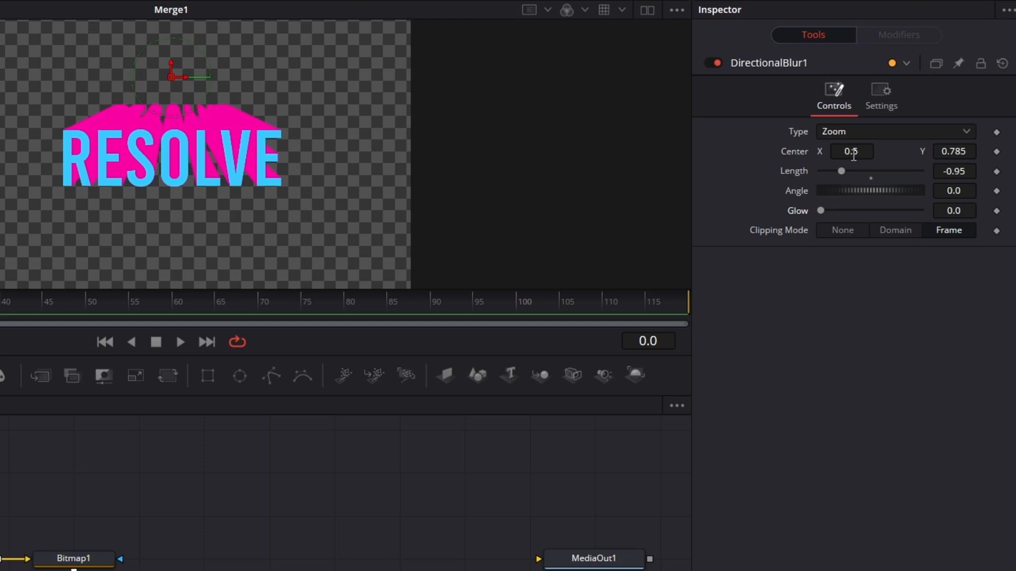
Step: Try a DirectionalBlur1 length of -1.6, and set the length to -3.0
{"action": "key", "text": "Tab"}
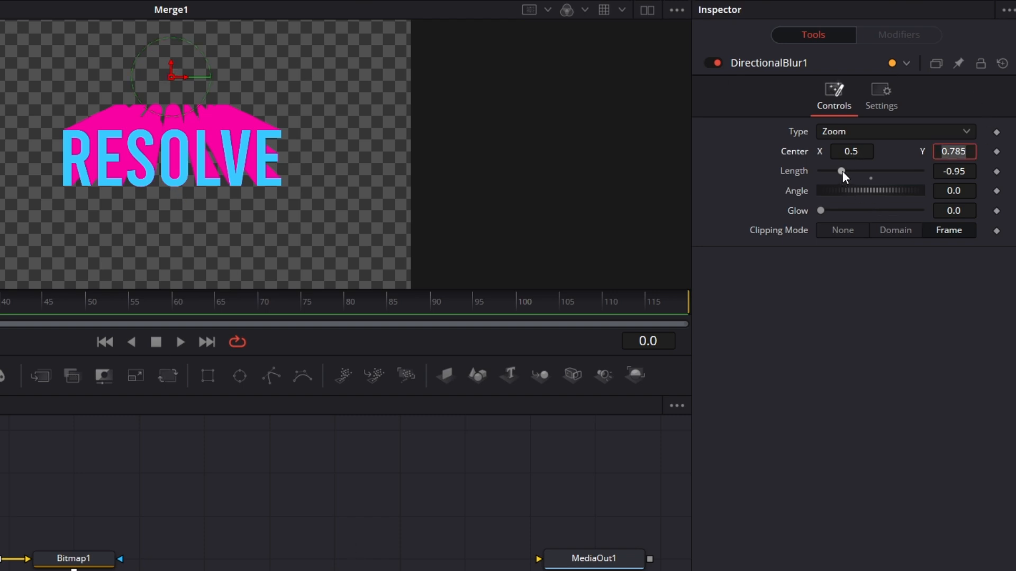
{"action": "left_click_drag", "start_coordinate": [842, 170], "coordinate": [689, 208]}
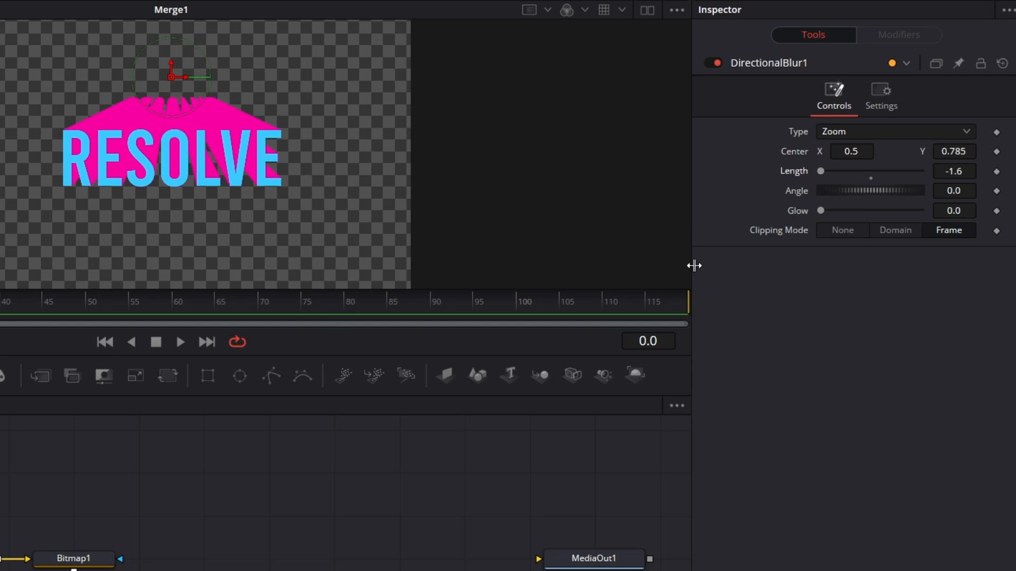
{"action": "left_click", "coordinate": [966, 170]}
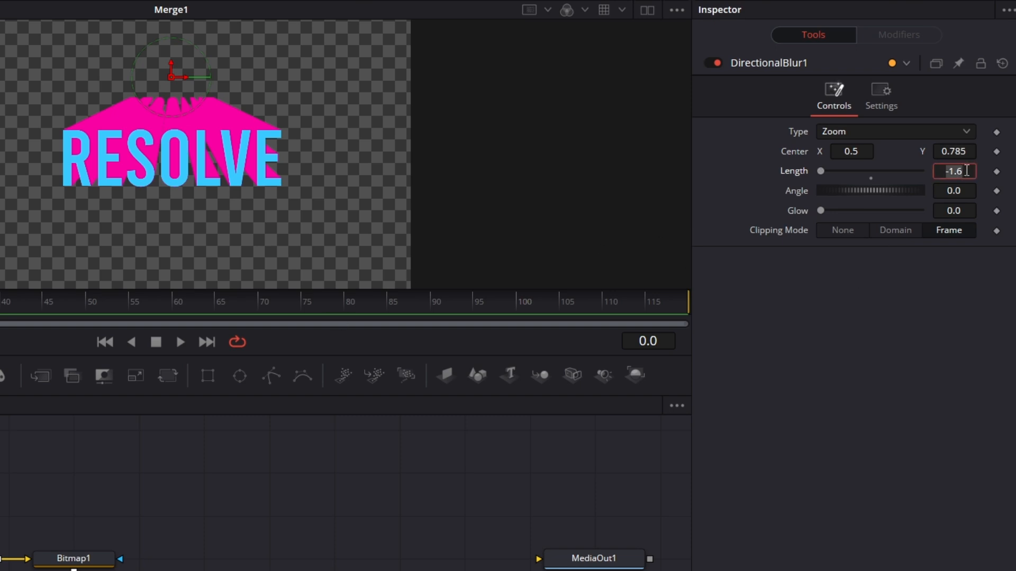
{"action": "type", "text": "-3"}
{"action": "left_click", "coordinate": [952, 190]}
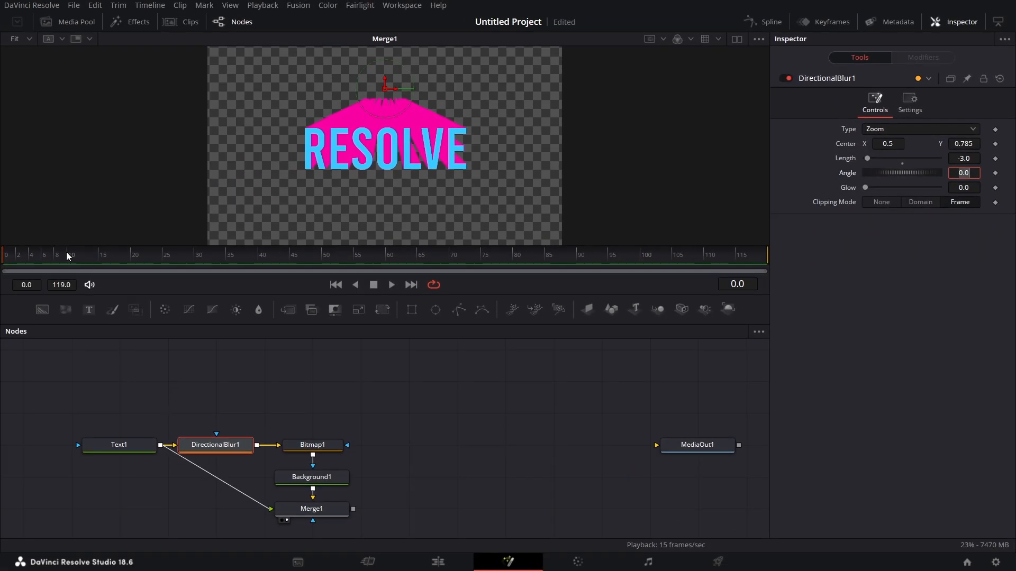
Step: Go to frame 10, move Text1 away from DirectionalBlur1, and insert a Transform node directly after Text1
{"action": "left_click", "coordinate": [67, 255]}
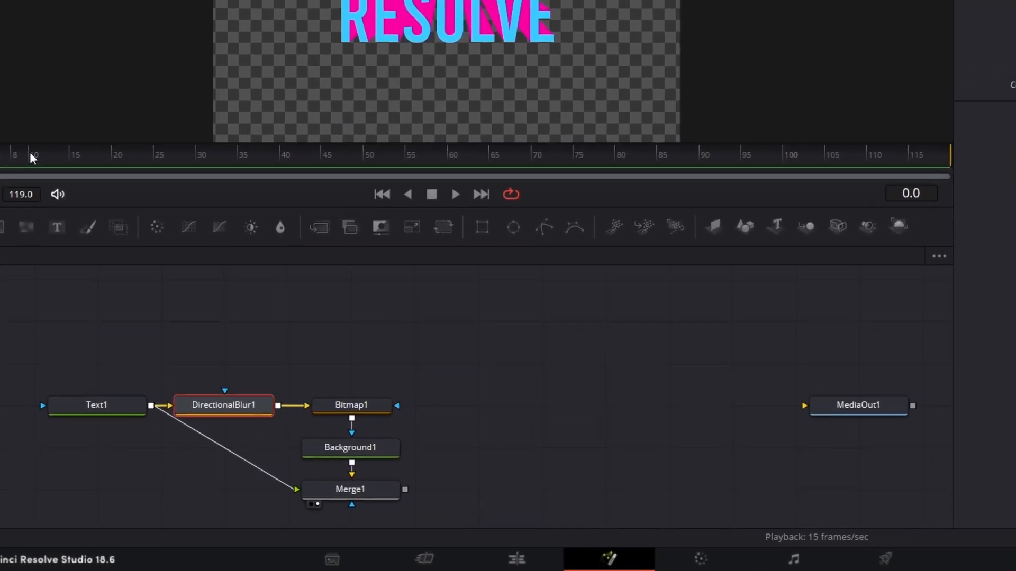
{"action": "left_click_drag", "start_coordinate": [136, 448], "coordinate": [56, 453]}
{"action": "left_click", "coordinate": [9, 411]}
{"action": "scroll", "coordinate": [123, 350], "scroll_direction": "left", "scroll_amount": 3}
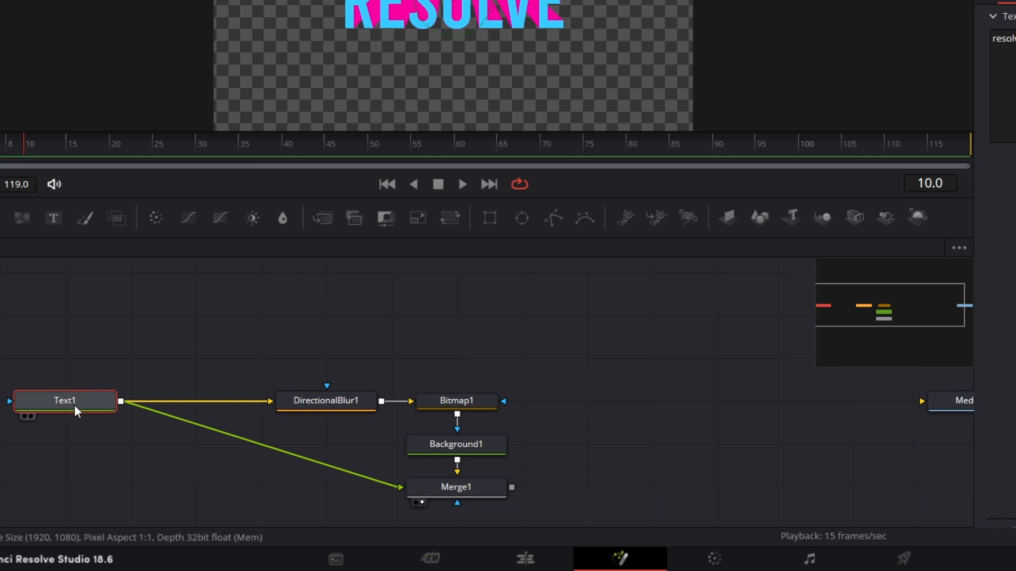
{"action": "left_click", "coordinate": [449, 216]}
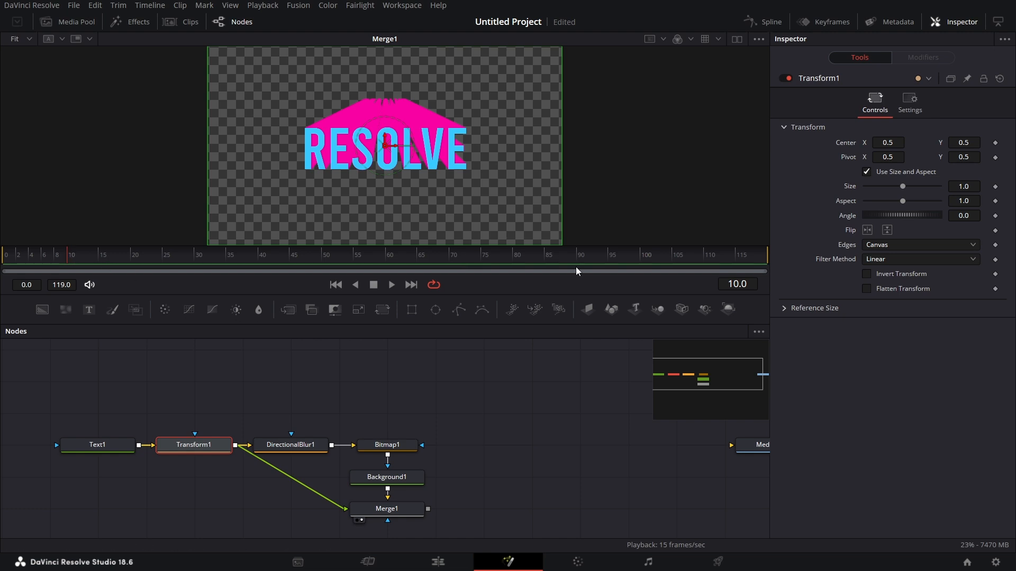
Step: Add keyframes at frame 10 for the Transform1 size and the DirectionalBlur1 length
{"action": "left_click", "coordinate": [996, 186]}
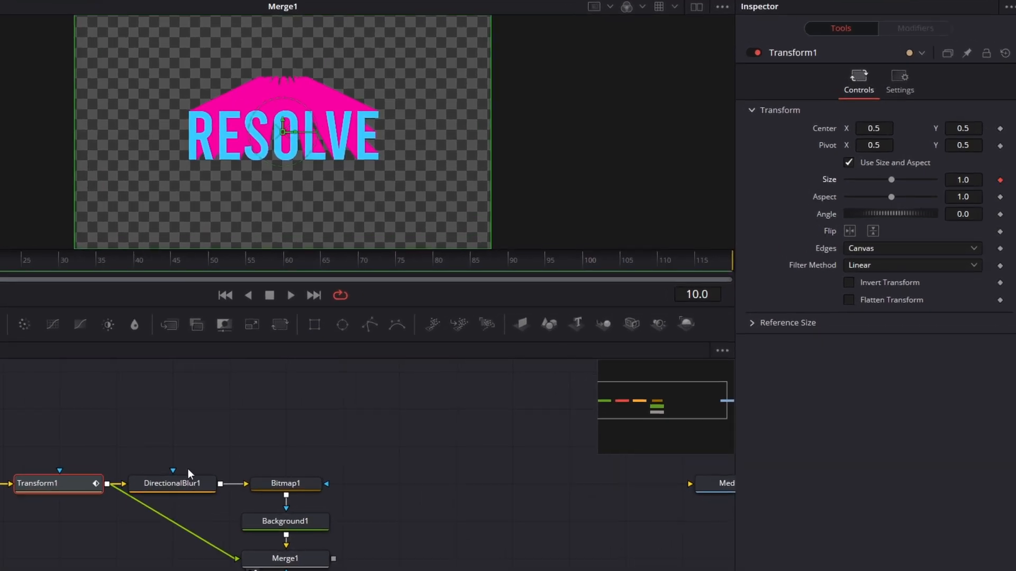
{"action": "left_click", "coordinate": [166, 485]}
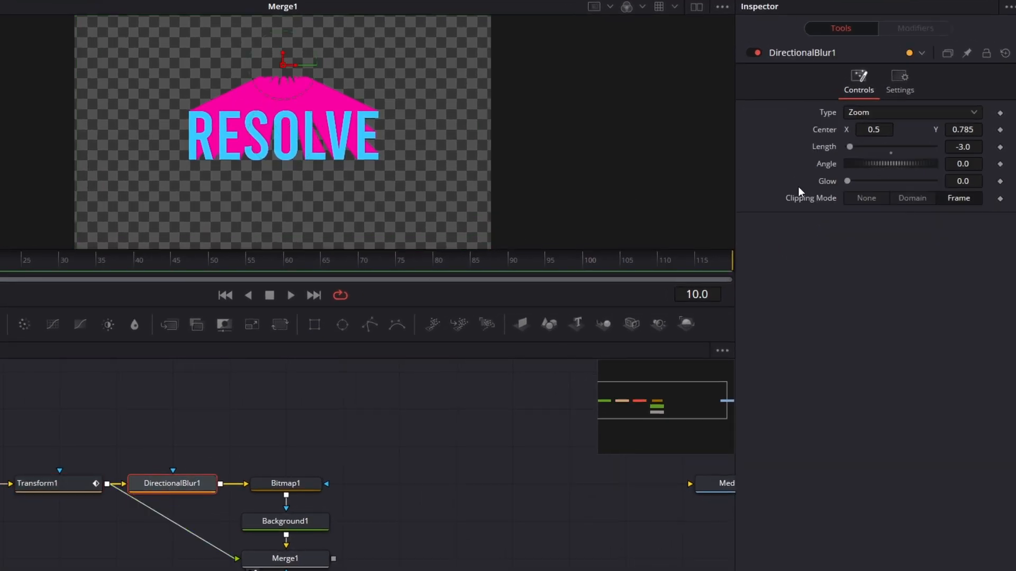
{"action": "left_click", "coordinate": [1000, 148]}
Step: At frame 0, set the Transform1 size to 0.0 and the DirectionalBlur1 length to 0.0
{"action": "left_click", "coordinate": [77, 484]}
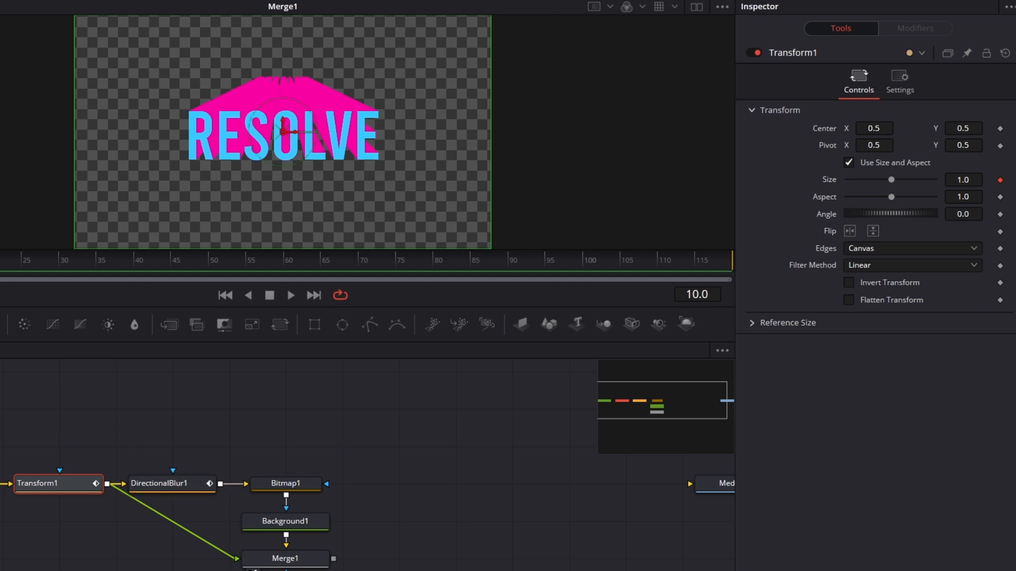
{"action": "left_click", "coordinate": [0, 261]}
{"action": "left_click_drag", "start_coordinate": [893, 180], "coordinate": [824, 185]}
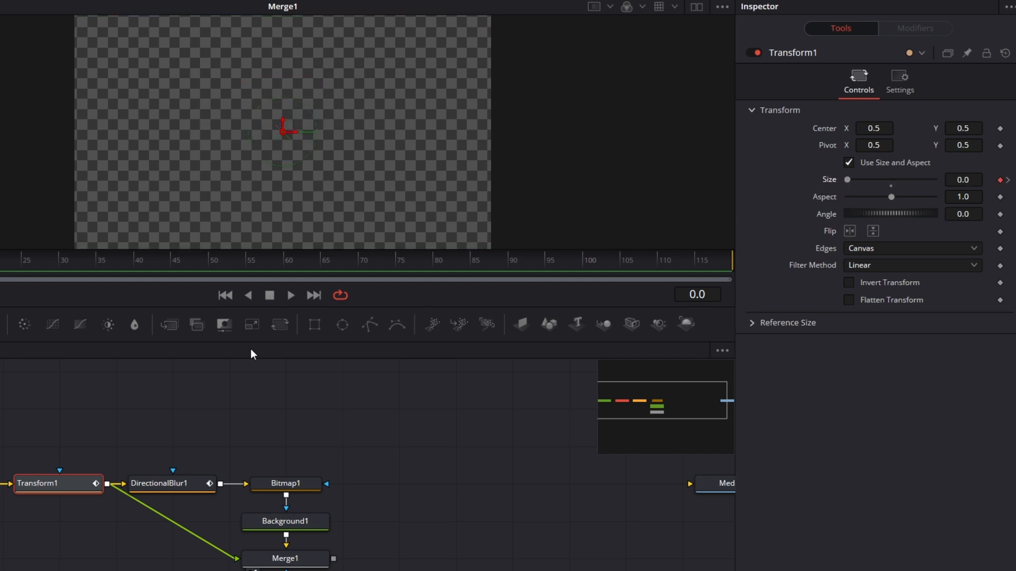
{"action": "left_click", "coordinate": [186, 487]}
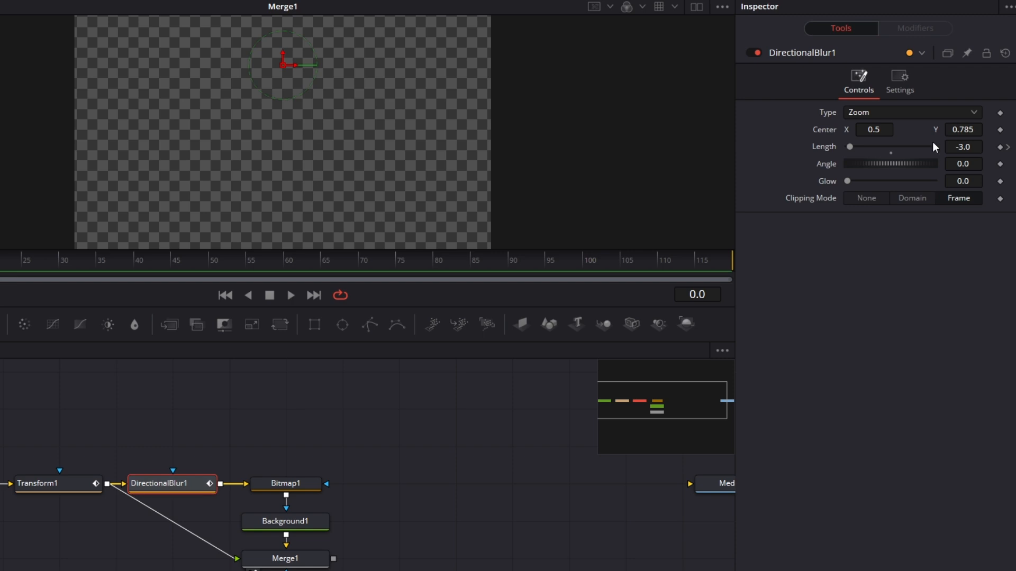
{"action": "left_click", "coordinate": [978, 141]}
{"action": "type", "text": "0"}
{"action": "key", "text": "Tab"}
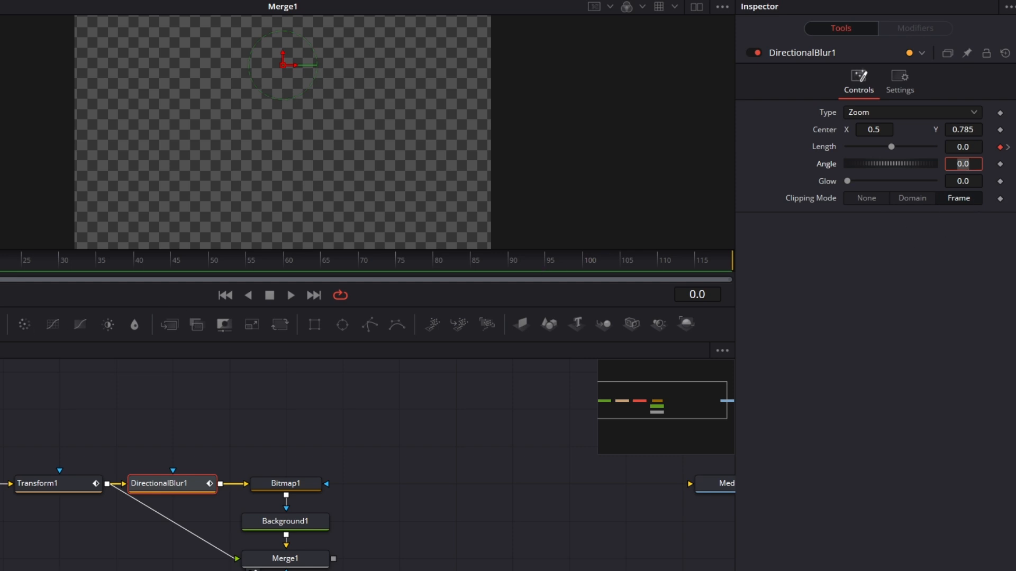
Step: At frame 20, set the DirectionalBlur1 length to 0.0
{"action": "left_click", "coordinate": [1, 261]}
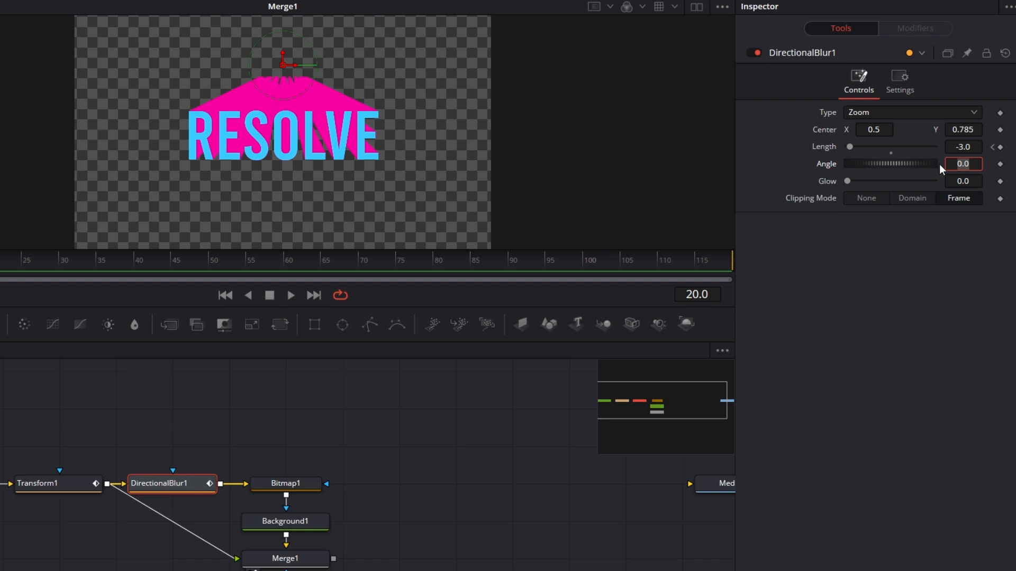
{"action": "left_click", "coordinate": [975, 147]}
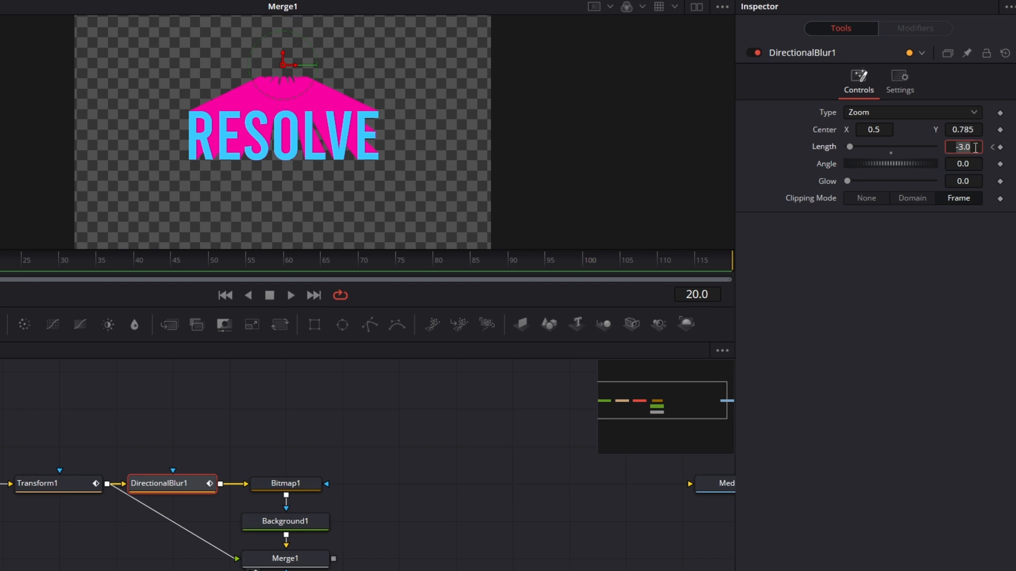
{"action": "type", "text": "0"}
{"action": "key", "text": "Tab"}
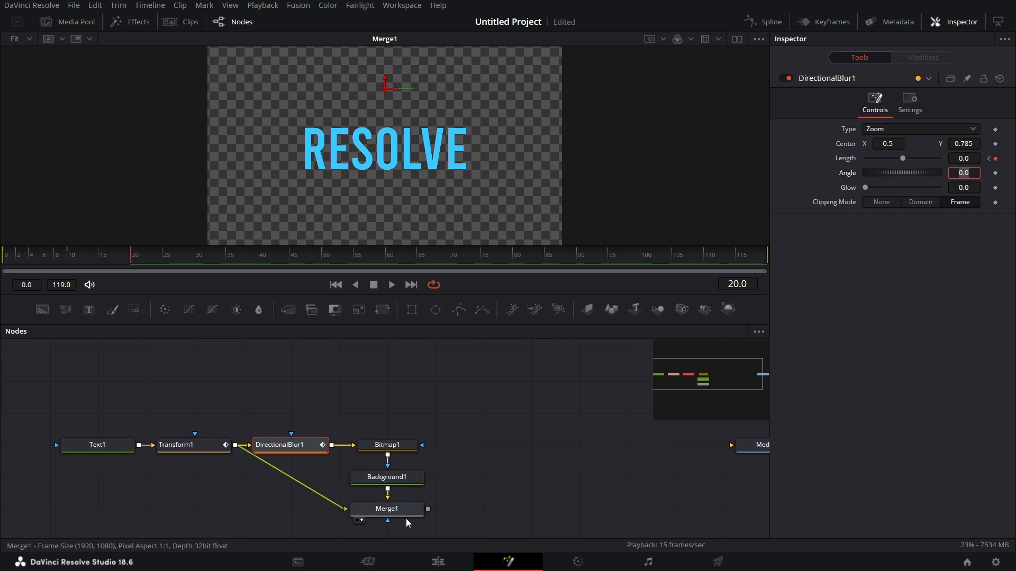
Step: Show the DirectionalBlur1 Length and Transform1 Size curves in the Spline editor, and smooth all of their keyframes
{"action": "left_click_drag", "start_coordinate": [181, 409], "coordinate": [297, 457]}
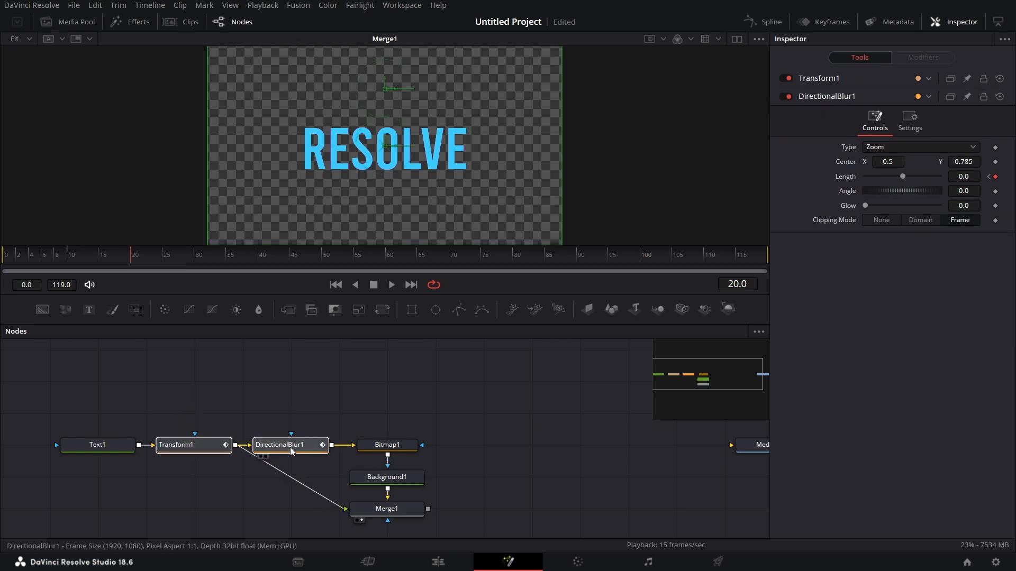
{"action": "left_click", "coordinate": [769, 22]}
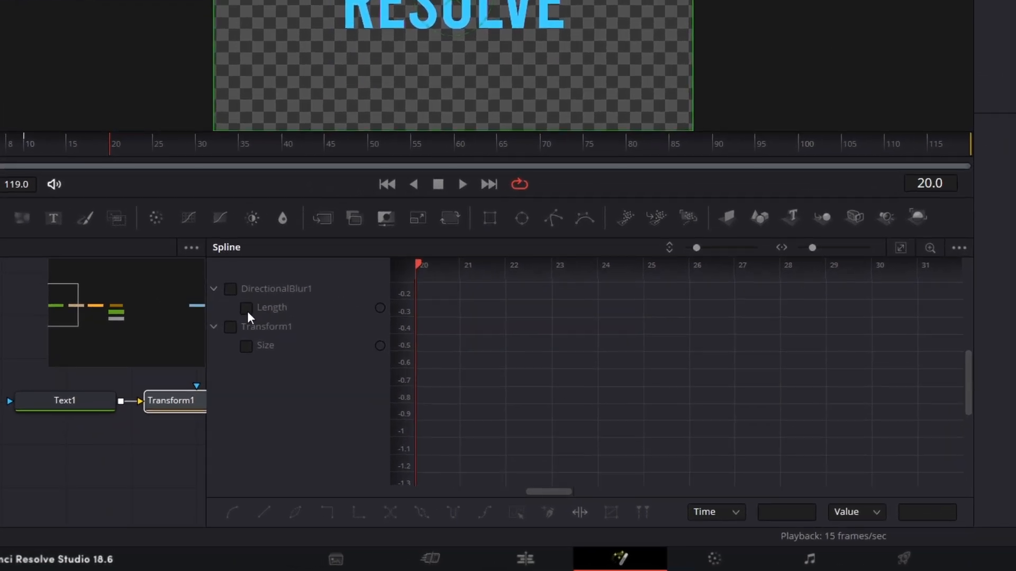
{"action": "left_click", "coordinate": [246, 309]}
{"action": "left_click", "coordinate": [247, 346]}
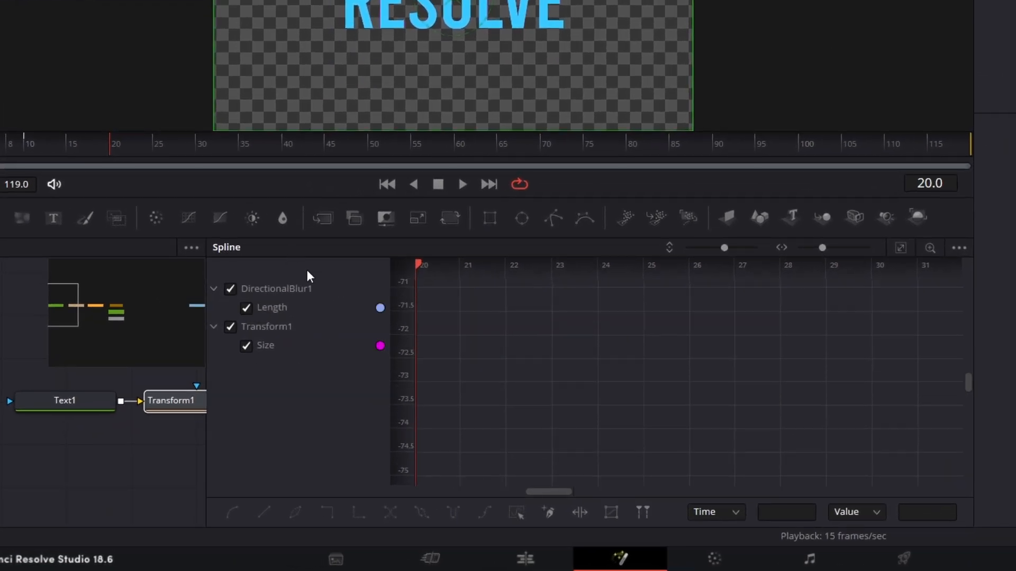
{"action": "left_click", "coordinate": [901, 248]}
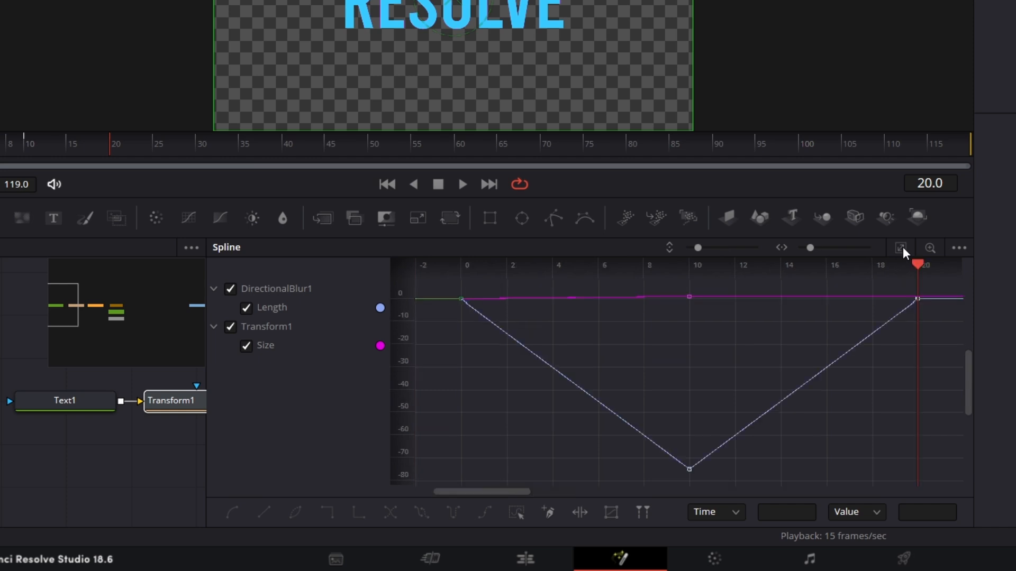
{"action": "left_click", "coordinate": [516, 513]}
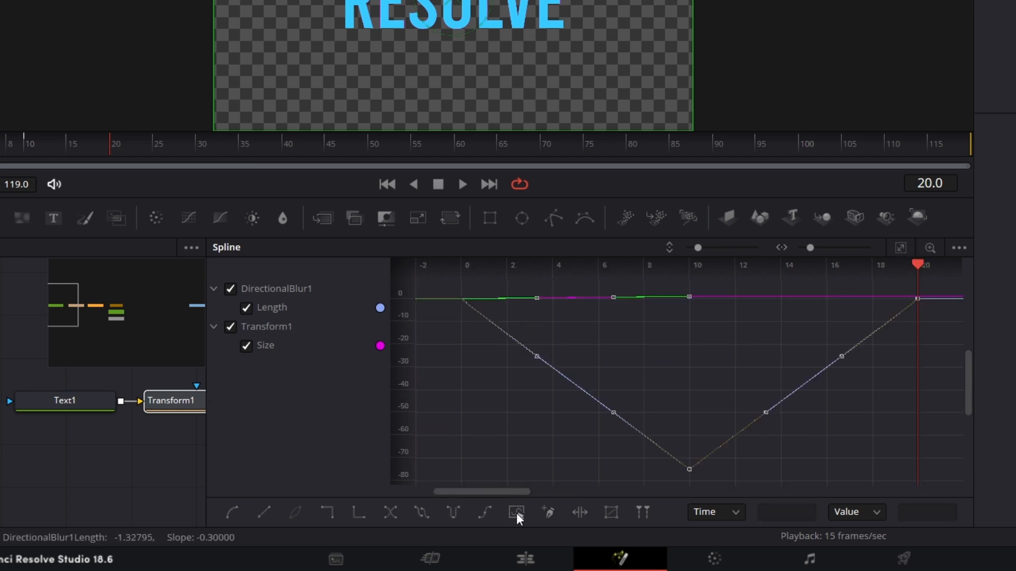
{"action": "left_click", "coordinate": [231, 514]}
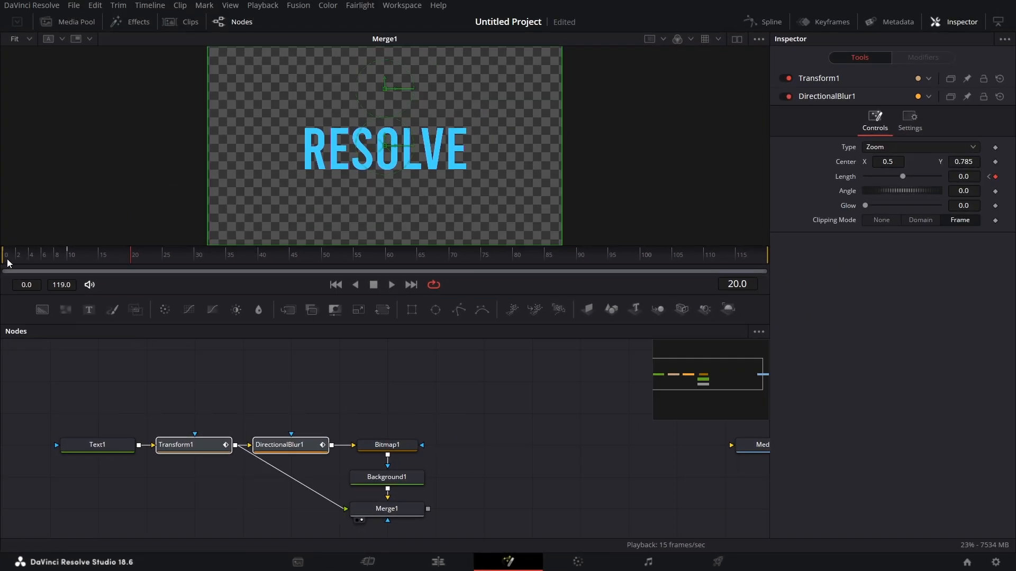
Step: Play the title animation from frame 0 to check the easing, and stop playback
{"action": "left_click", "coordinate": [7, 259]}
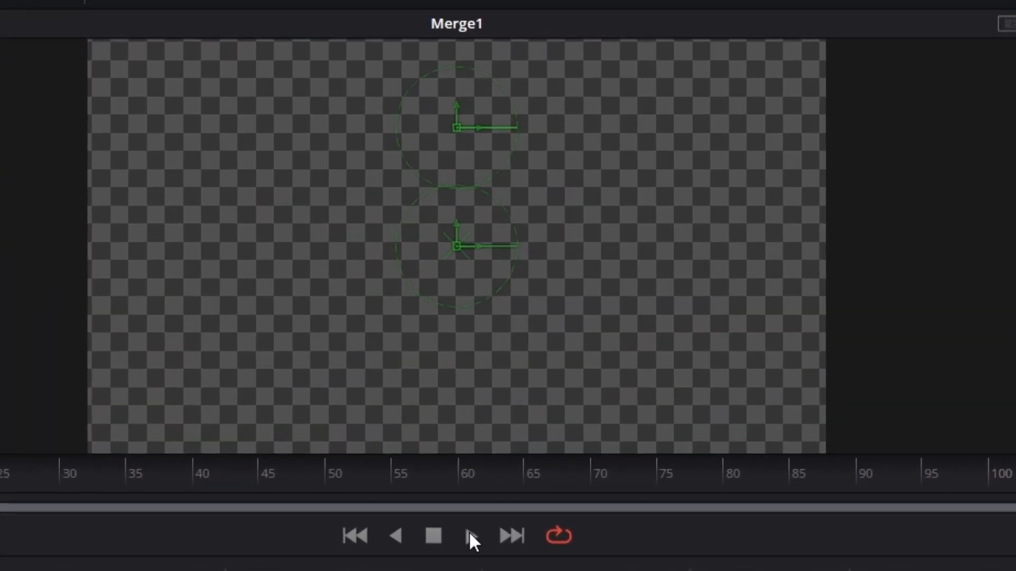
{"action": "left_click", "coordinate": [470, 534]}
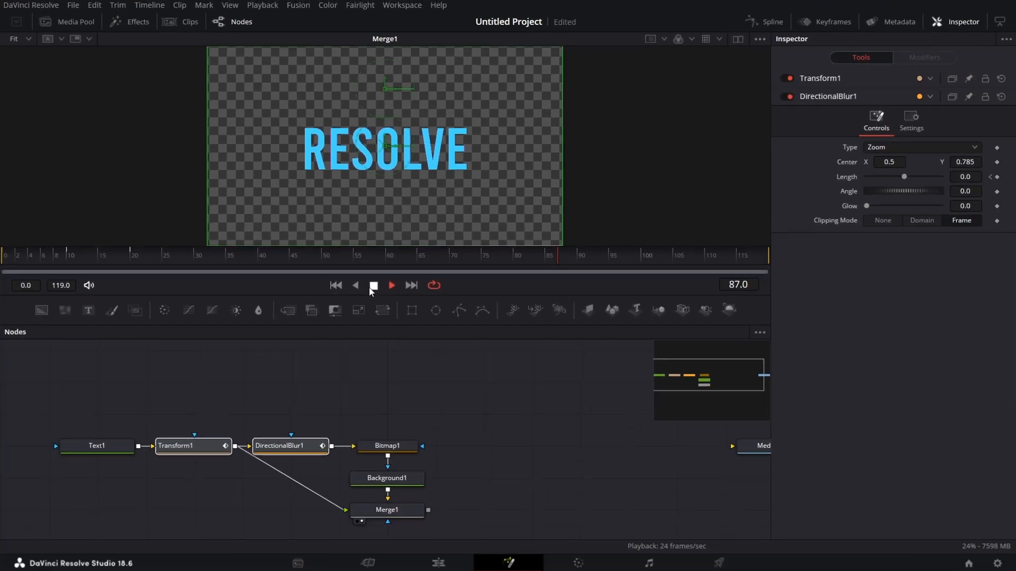
{"action": "left_click", "coordinate": [433, 536]}
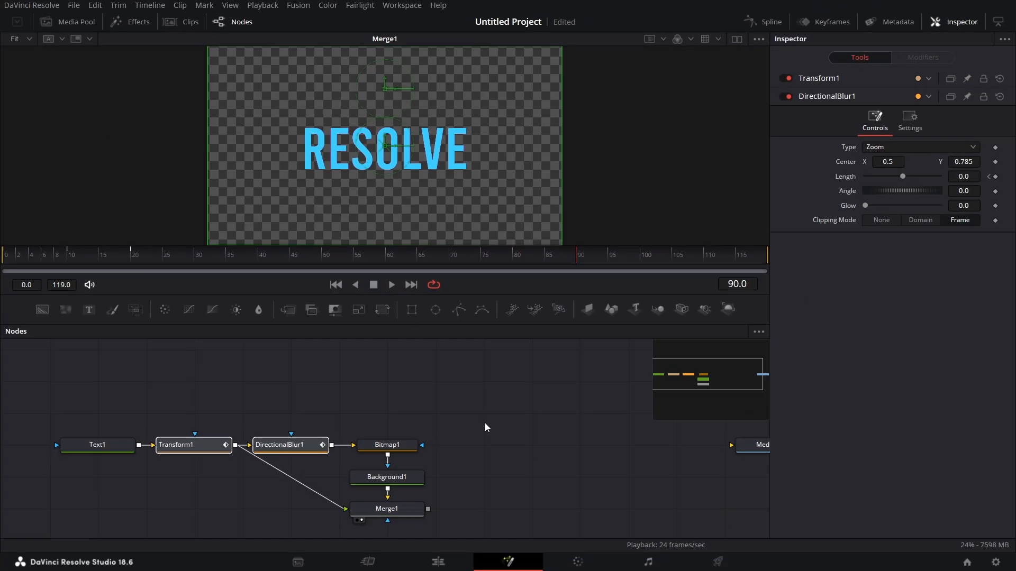
Step: Set the Transform1 pivot Y to 0.828
{"action": "left_click", "coordinate": [268, 410]}
{"action": "left_click", "coordinate": [199, 444]}
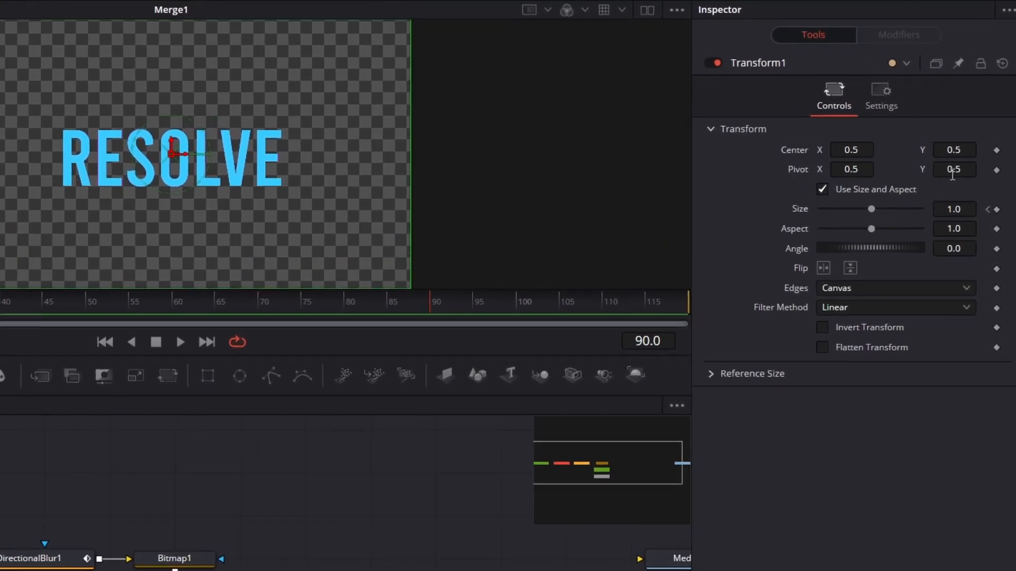
{"action": "left_click_drag", "start_coordinate": [952, 175], "coordinate": [1015, 175]}
{"action": "left_click_drag", "start_coordinate": [953, 175], "coordinate": [1003, 174]}
Step: Replay the animation from frame 0 to check how the title scales from its new pivot
{"action": "left_click_drag", "start_coordinate": [2, 302], "coordinate": [0, 302]}
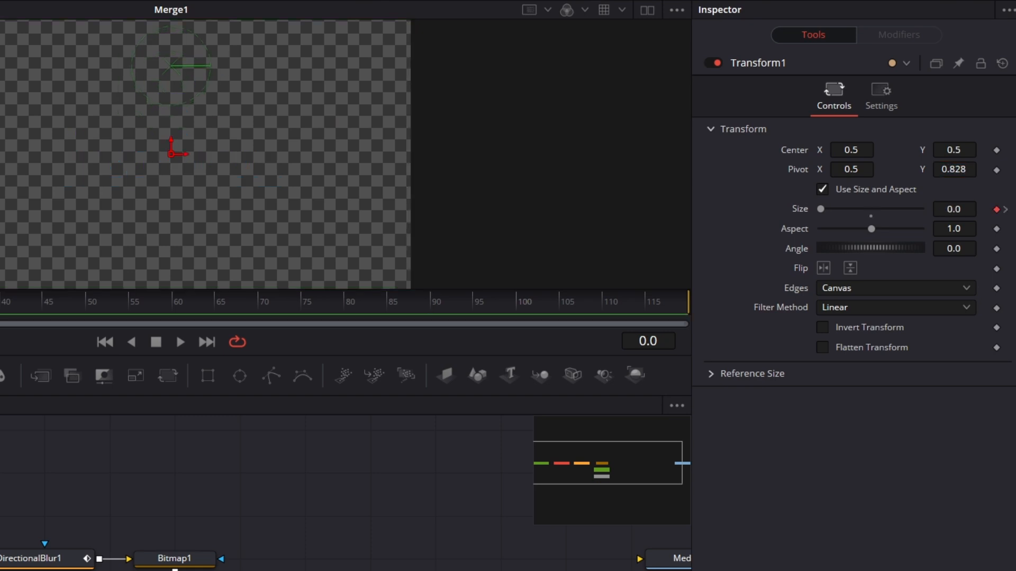
{"action": "left_click", "coordinate": [240, 473]}
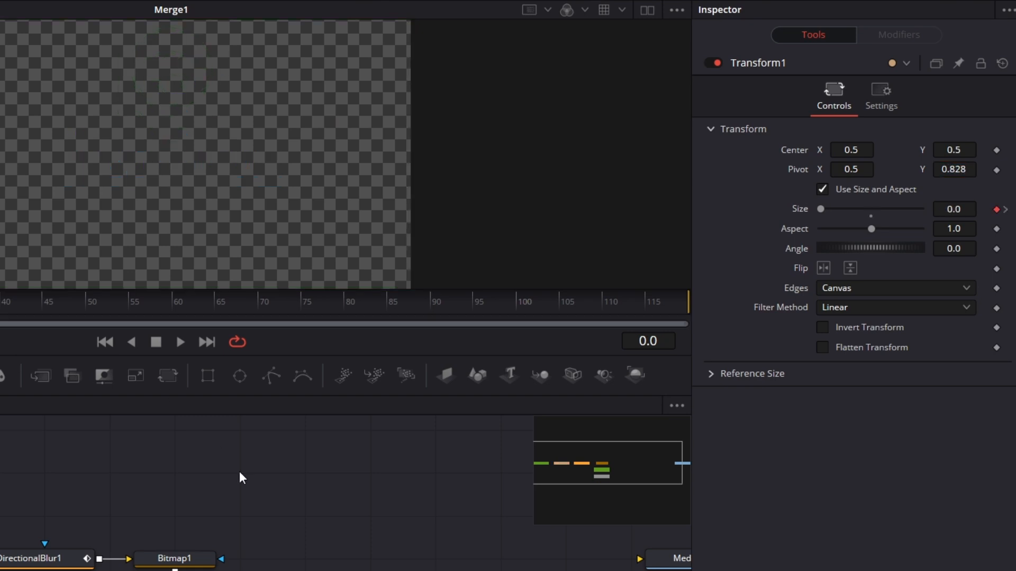
{"action": "left_click", "coordinate": [180, 342]}
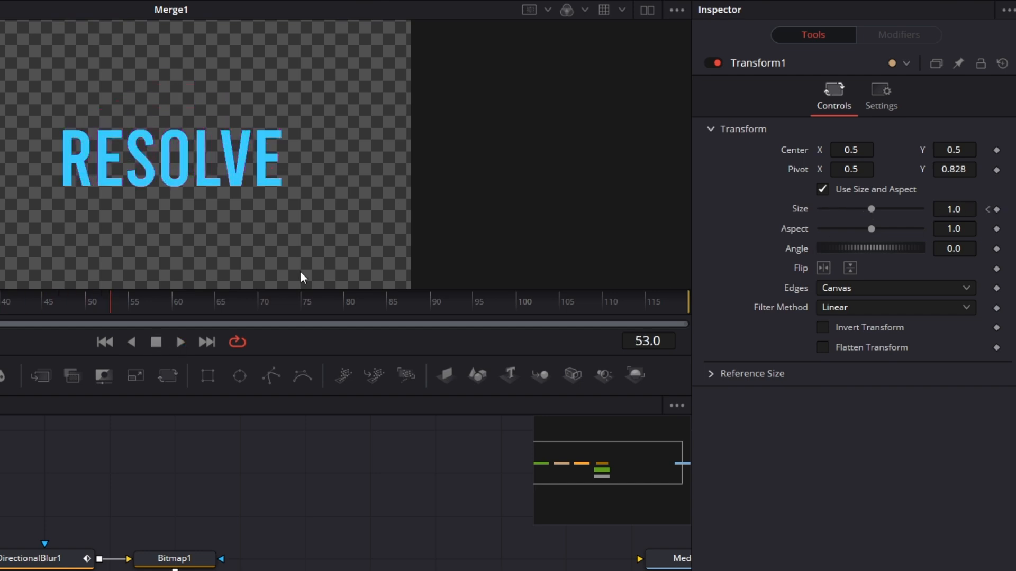
Step: Set the Transform1 pivot Y to 0.986 and replay the title animation from frame 0
{"action": "left_click_drag", "start_coordinate": [954, 166], "coordinate": [959, 167]}
{"action": "key", "text": "Home"}
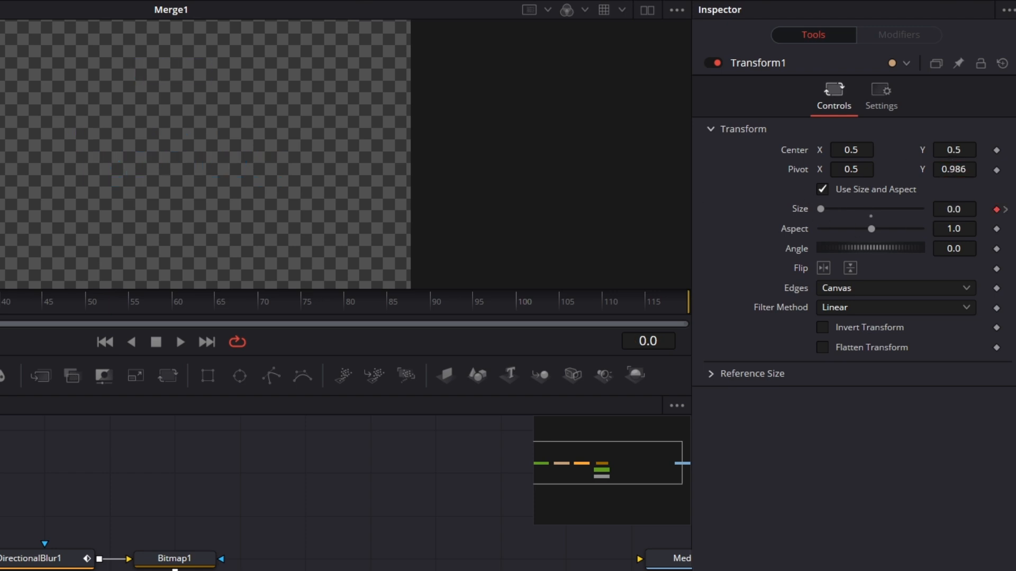
{"action": "left_click", "coordinate": [181, 343]}
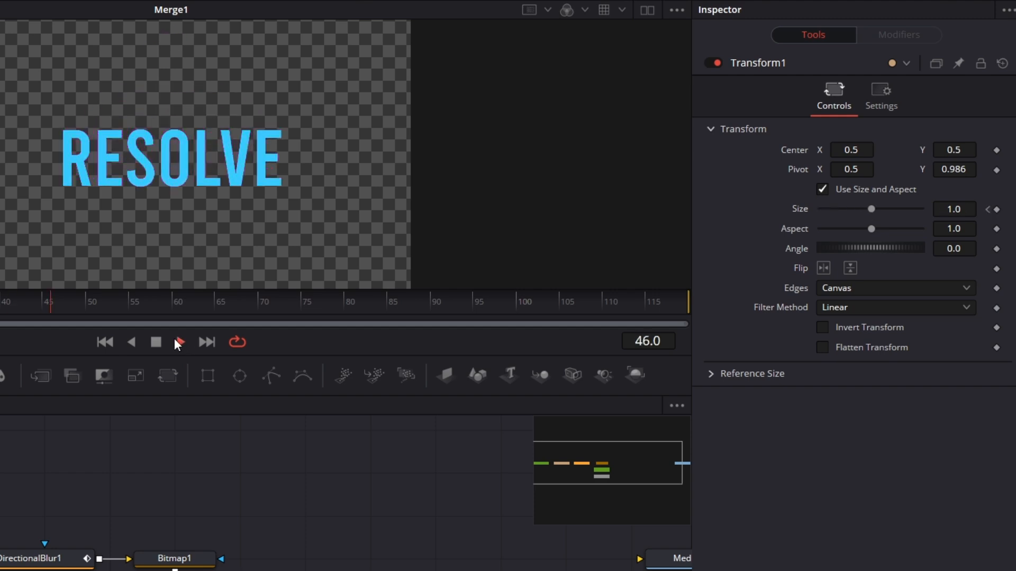
{"action": "left_click", "coordinate": [151, 341]}
Step: Add a Duplicate node below Merge1 and feed it from the Transform1 output
{"action": "scroll", "coordinate": [344, 570], "scroll_direction": "down", "scroll_amount": 3}
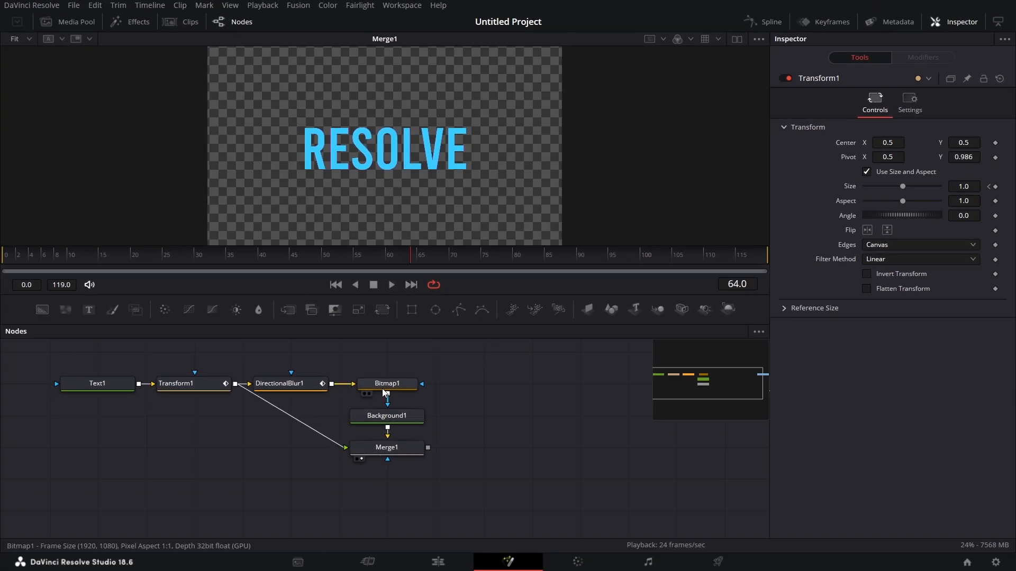
{"action": "scroll", "coordinate": [452, 491], "scroll_direction": "down", "scroll_amount": 1}
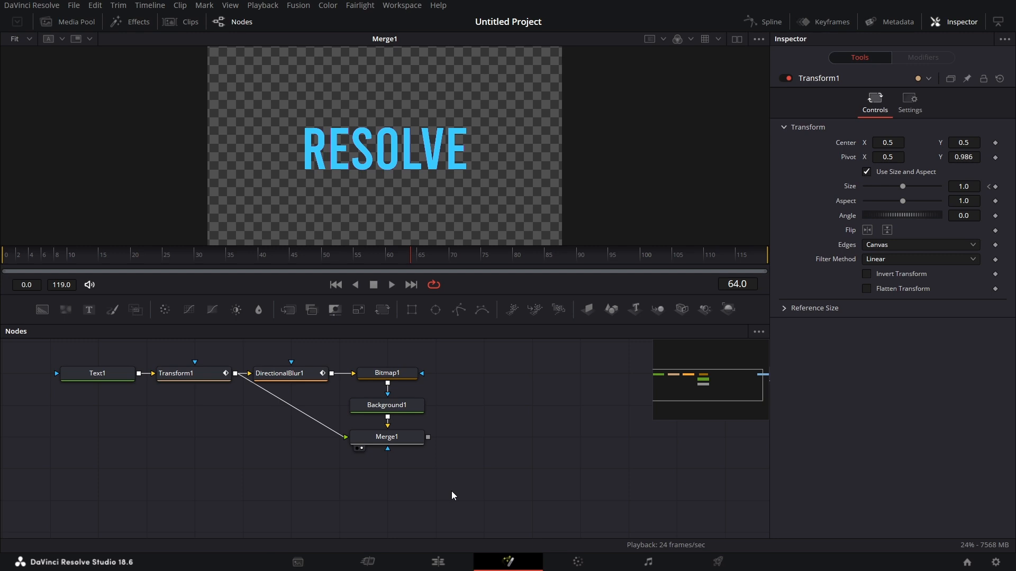
{"action": "key", "text": "shift+space"}
{"action": "type", "text": "bitmap"}
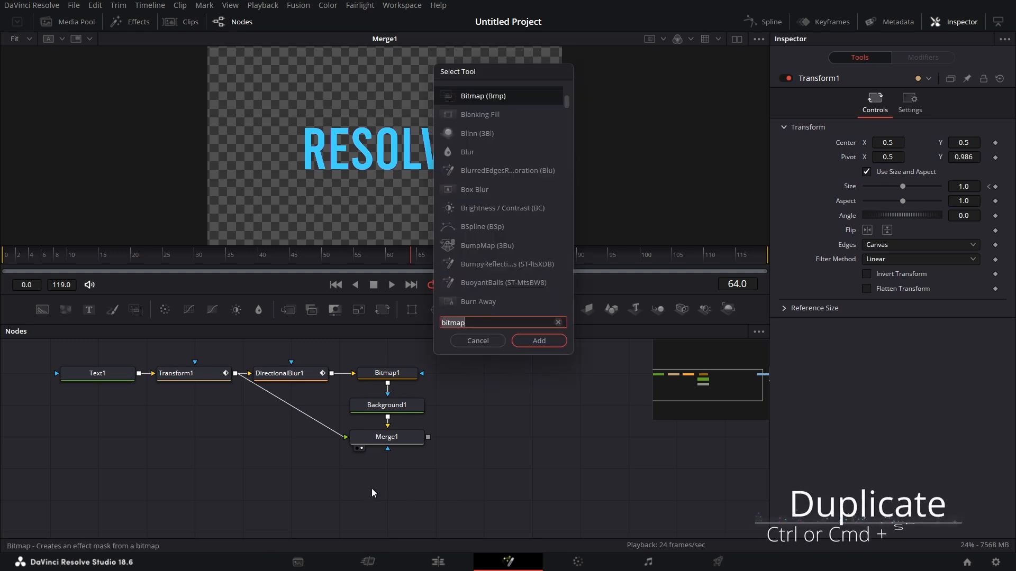
{"action": "key", "text": "BackSpace"}
{"action": "key", "text": "BackSpace"}
{"action": "key", "text": "BackSpace"}
{"action": "key", "text": "BackSpace"}
{"action": "key", "text": "BackSpace"}
{"action": "key", "text": "BackSpace"}
{"action": "type", "text": "dup"}
{"action": "key", "text": "Return"}
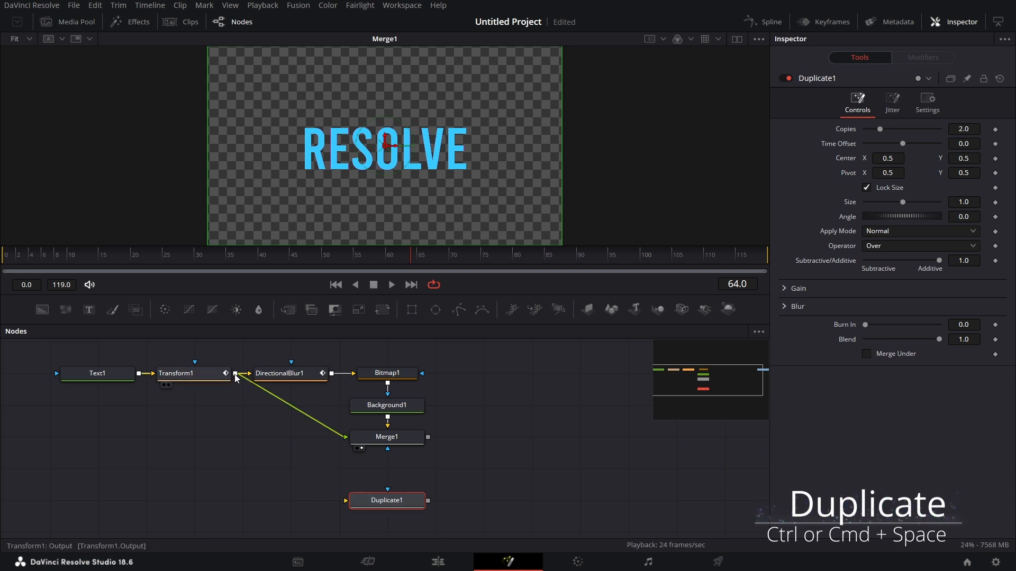
{"action": "left_click_drag", "start_coordinate": [235, 374], "coordinate": [365, 500]}
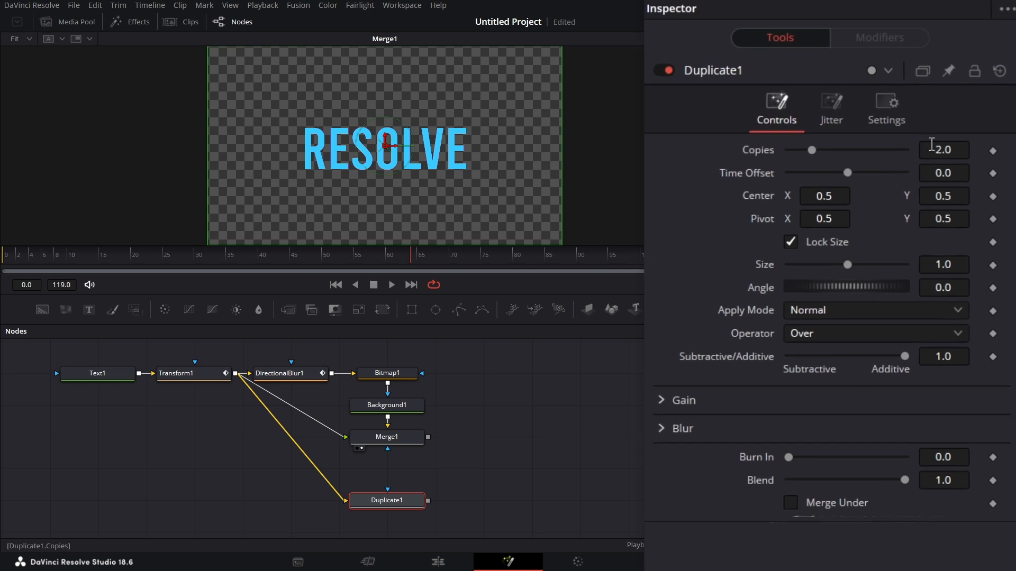
Step: Set Duplicate1 to 50 copies with a Time Offset of -0.1
{"action": "left_click", "coordinate": [953, 148]}
{"action": "type", "text": "50"}
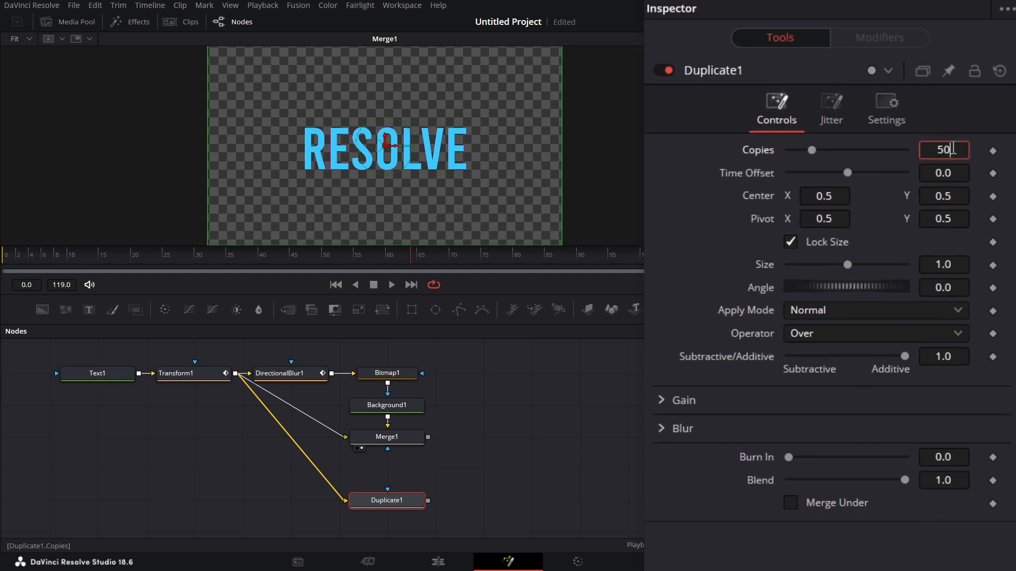
{"action": "key", "text": "Tab"}
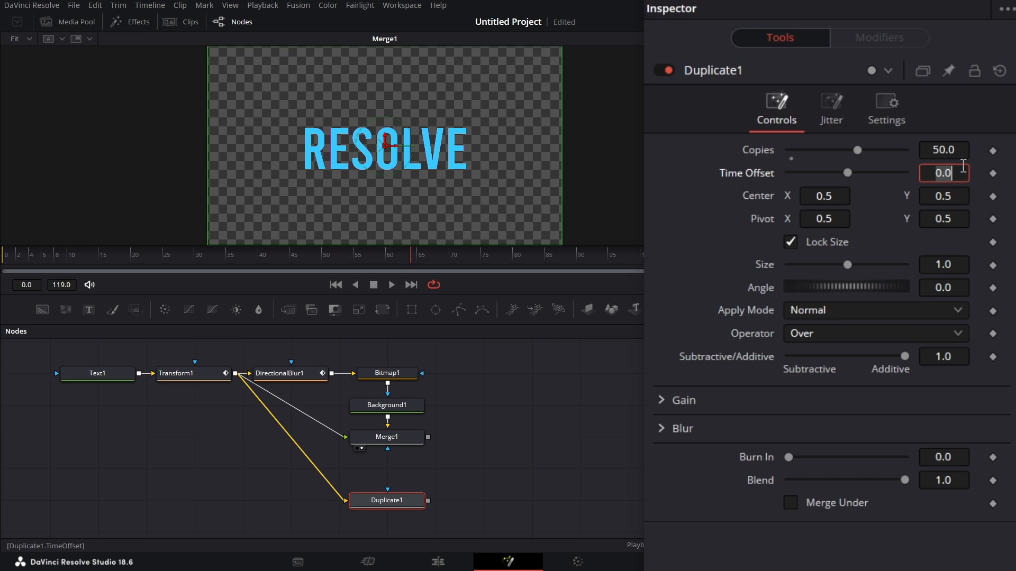
{"action": "type", "text": "-0.1"}
{"action": "key", "text": "Tab"}
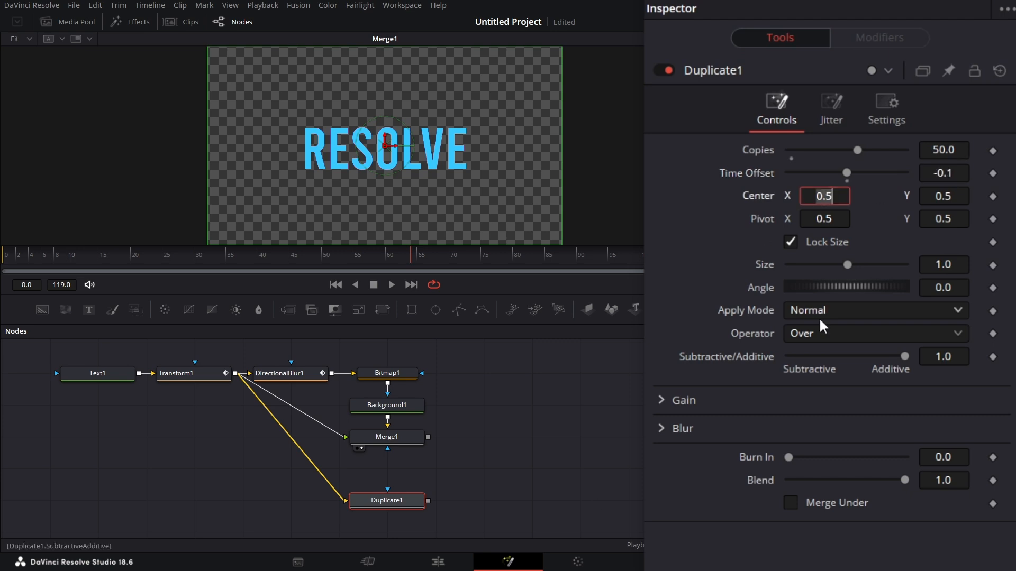
Step: Expand the Gain settings of Duplicate1 and set its Alpha Gain to 0.8
{"action": "left_click", "coordinate": [658, 397]}
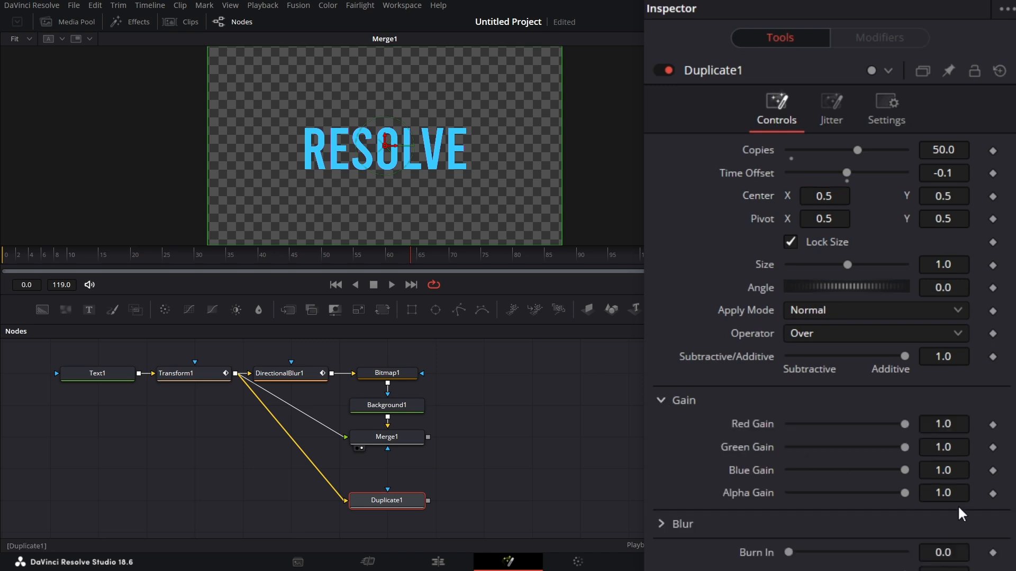
{"action": "left_click", "coordinate": [958, 493]}
{"action": "type", "text": "0.8"}
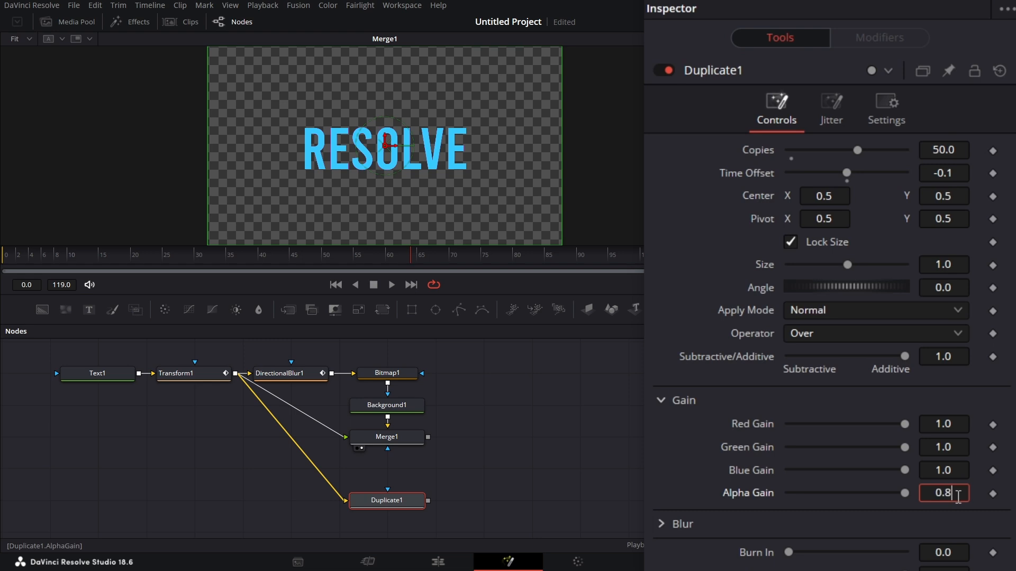
{"action": "key", "text": "Tab"}
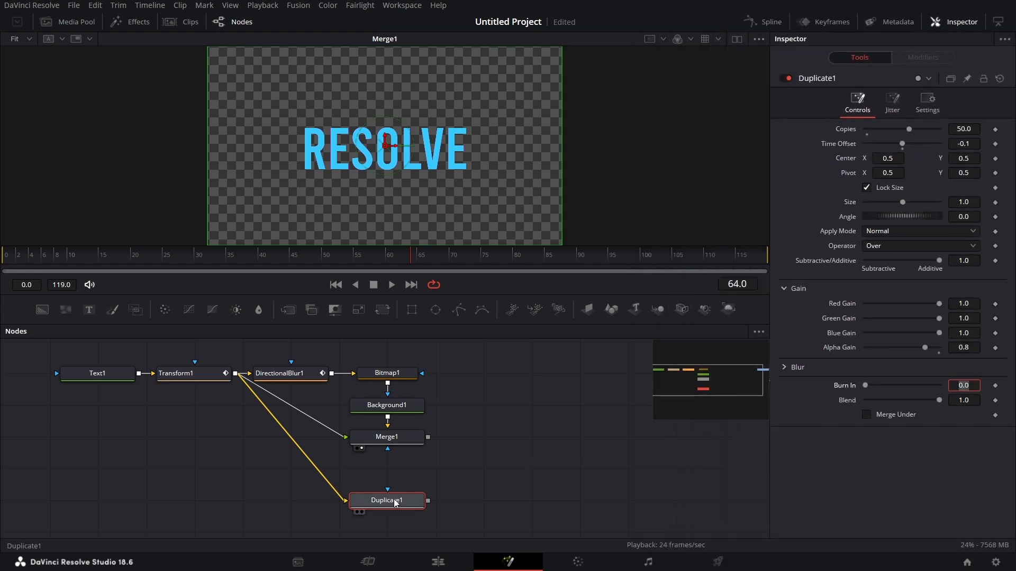
Step: Add a second Merge node with Duplicate1 as its background and Transform1 as its foreground
{"action": "left_click", "coordinate": [289, 309]}
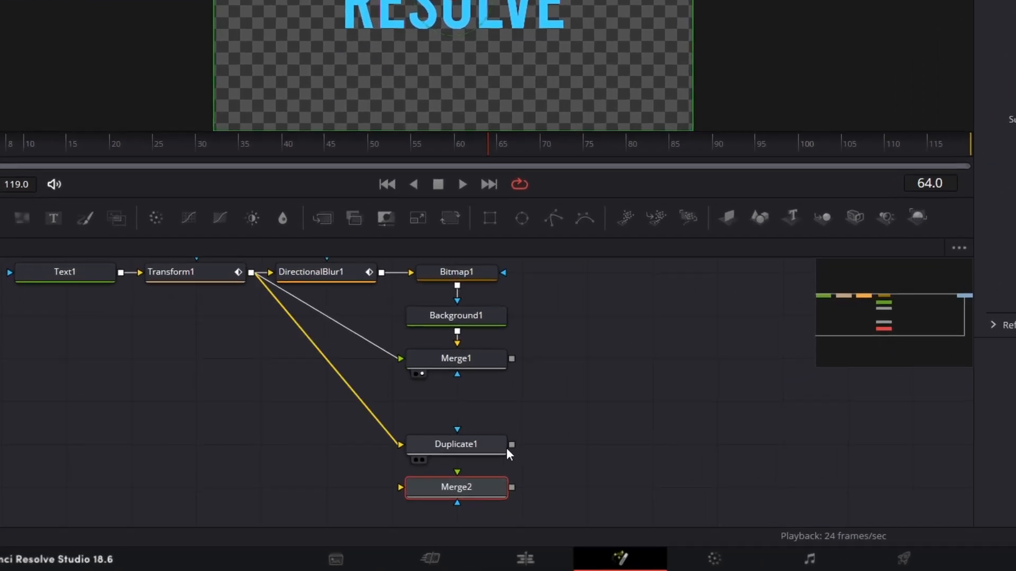
{"action": "left_click_drag", "start_coordinate": [511, 444], "coordinate": [401, 506]}
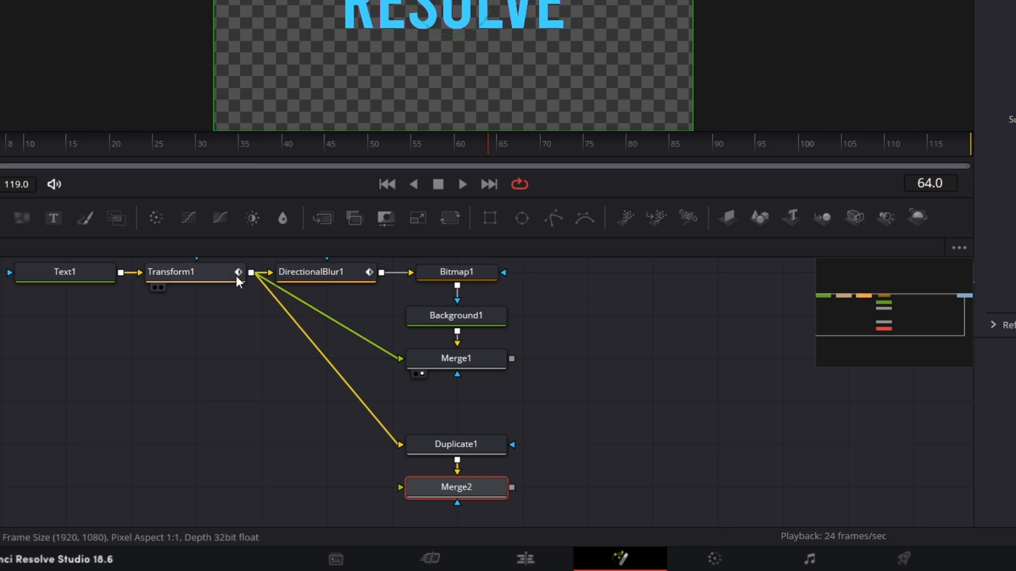
{"action": "left_click_drag", "start_coordinate": [250, 272], "coordinate": [395, 444]}
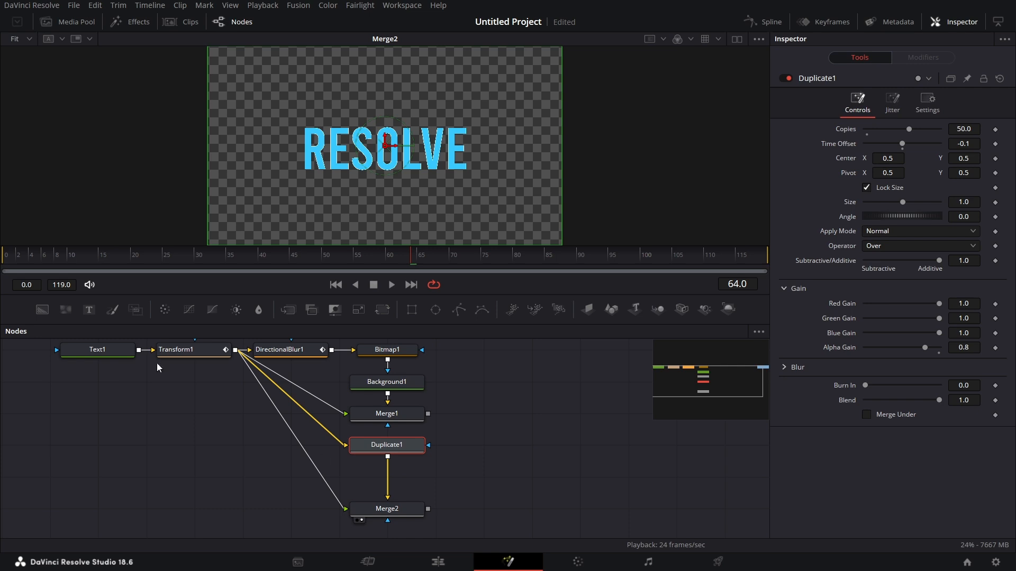
Step: Add a second Bitmap node and a second Background node beside Duplicate1, and use the new Bitmap as the Background's effect mask
{"action": "left_click", "coordinate": [563, 454]}
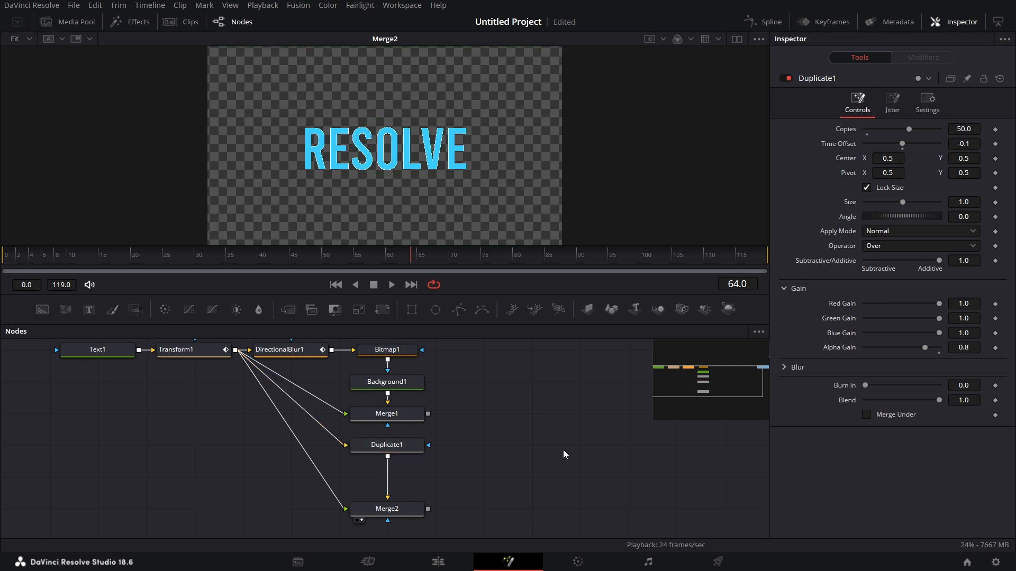
{"action": "key", "text": "ctrl+space"}
{"action": "type", "text": "bitm"}
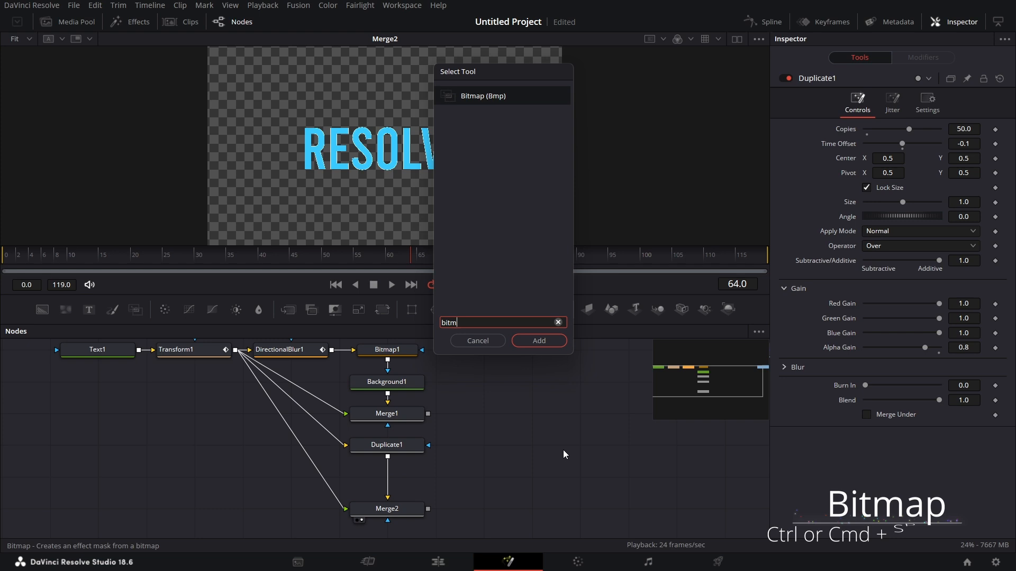
{"action": "key", "text": "Return"}
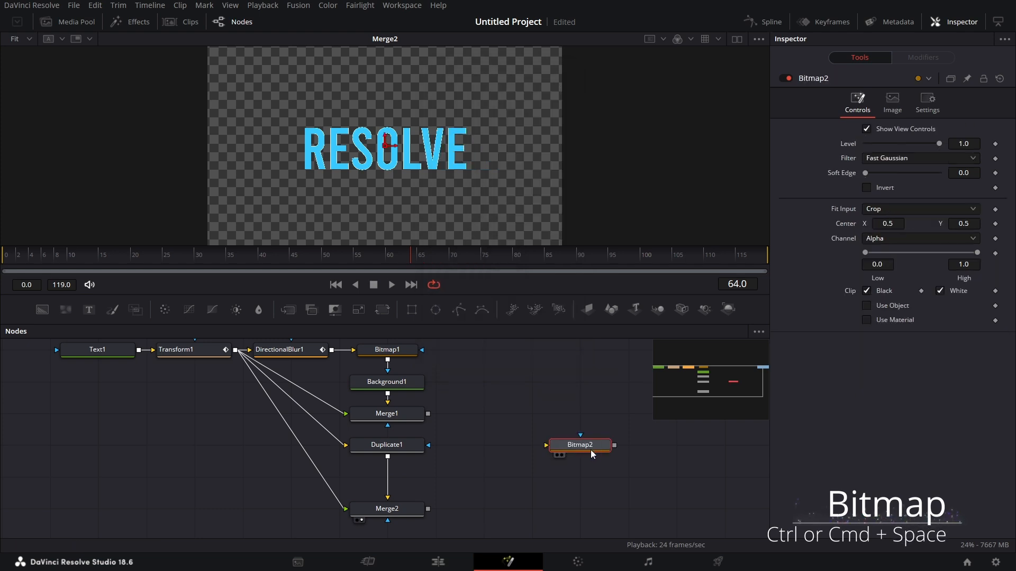
{"action": "left_click_drag", "start_coordinate": [42, 309], "coordinate": [580, 477]}
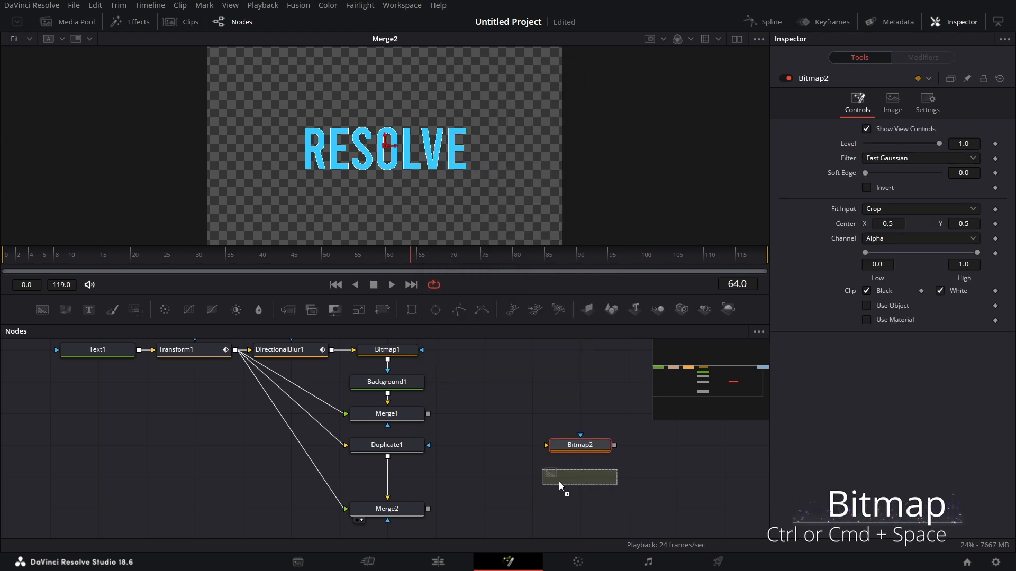
{"action": "left_click_drag", "start_coordinate": [615, 447], "coordinate": [579, 477]}
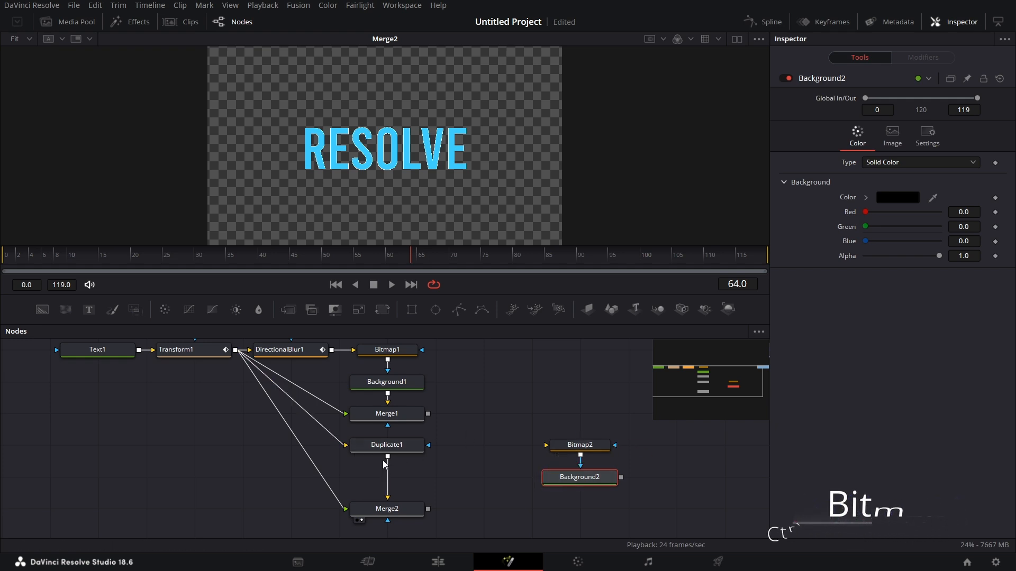
Step: Feed Bitmap2 from the Duplicate1 output and view the resulting mask at frame 4
{"action": "left_click_drag", "start_coordinate": [389, 458], "coordinate": [460, 164]}
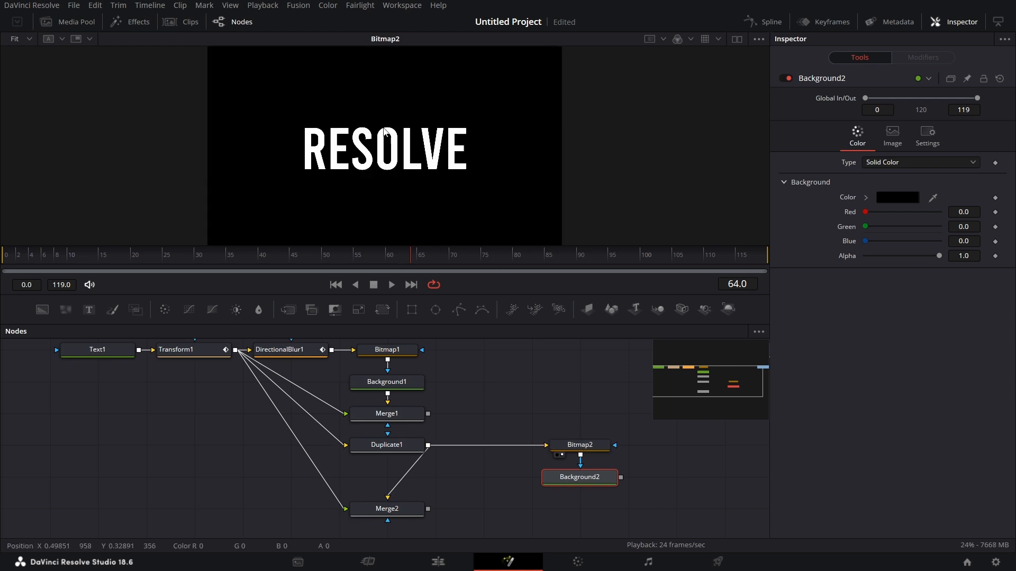
{"action": "left_click", "coordinate": [31, 258]}
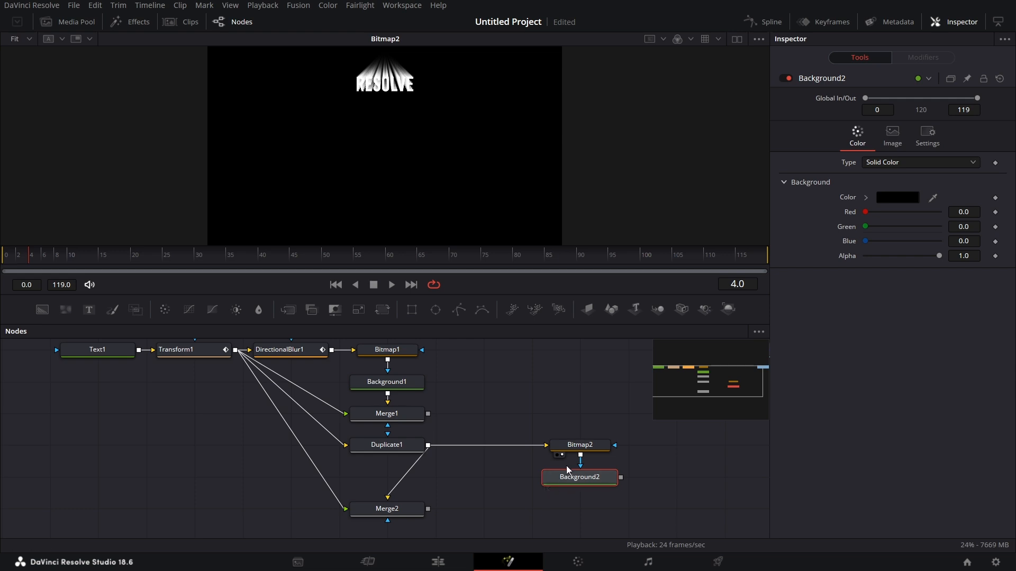
Step: Set the Background2 color to pink, #f00389
{"action": "left_click", "coordinate": [901, 198]}
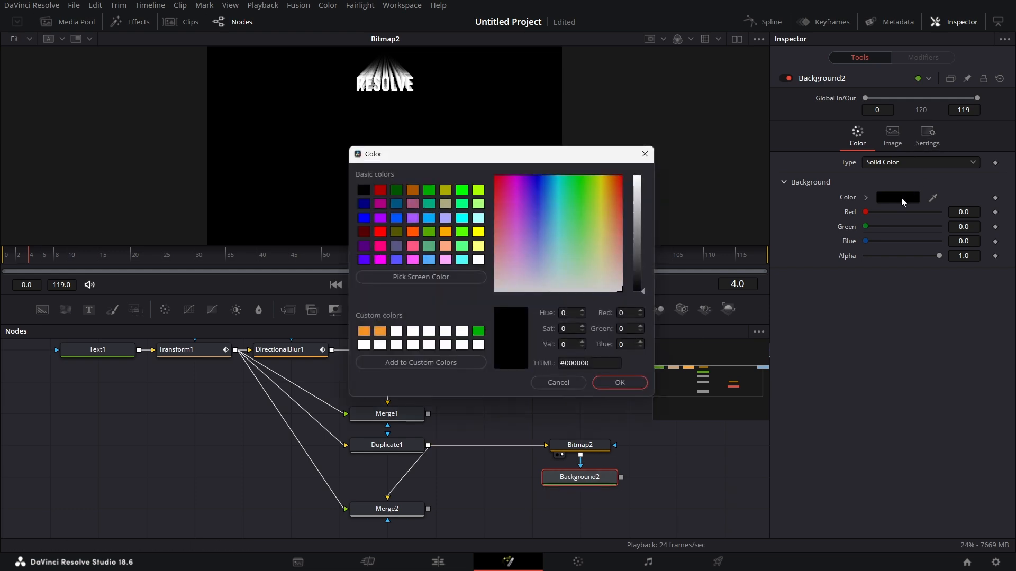
{"action": "left_click", "coordinate": [506, 177]}
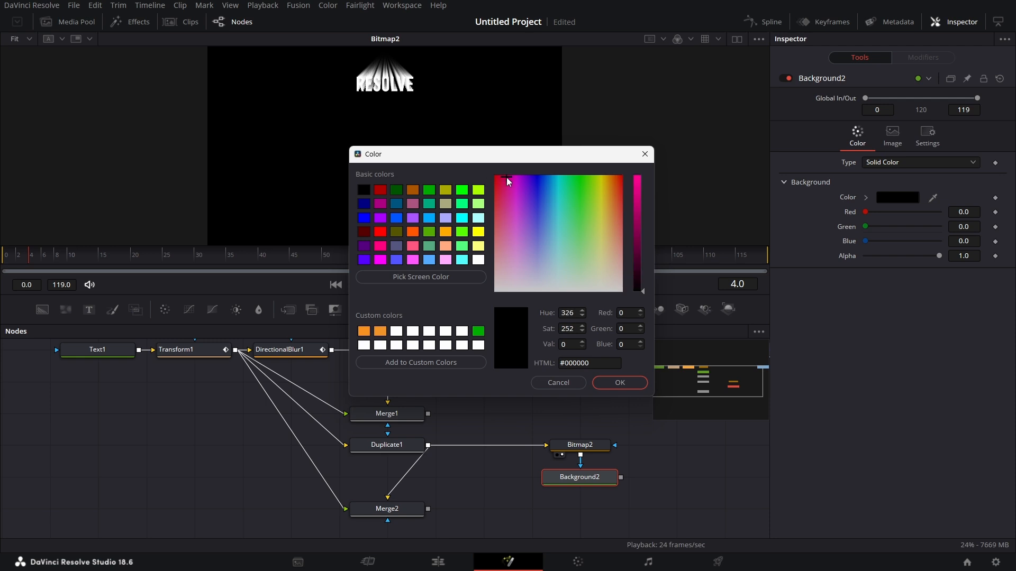
{"action": "left_click", "coordinate": [638, 182]}
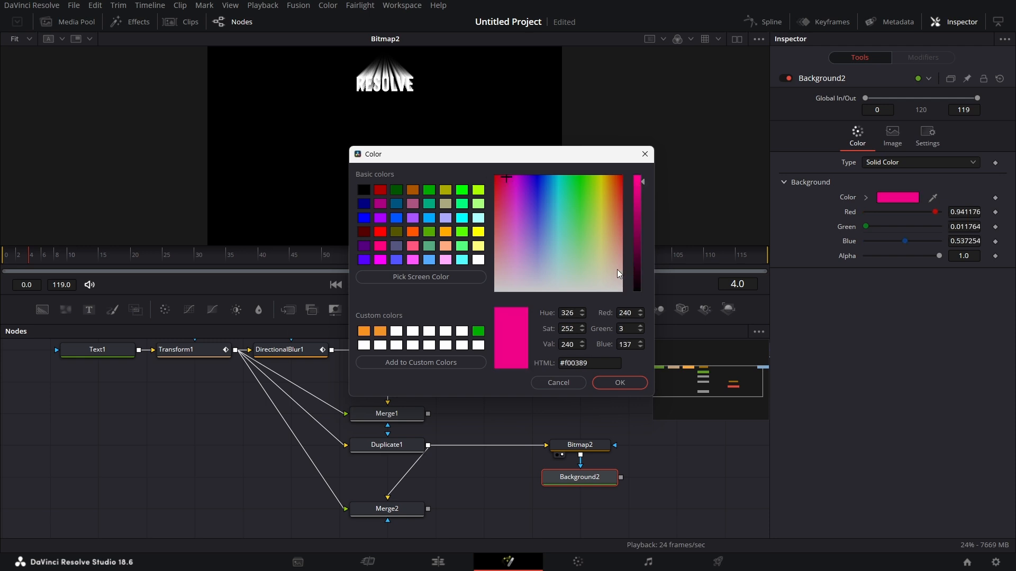
{"action": "left_click", "coordinate": [614, 383]}
Step: Connect Background2 as the background of Merge2, placing Bitmap2 between Duplicate1 and Merge2 and Background2 beside Merge2
{"action": "left_click_drag", "start_coordinate": [621, 477], "coordinate": [388, 478]}
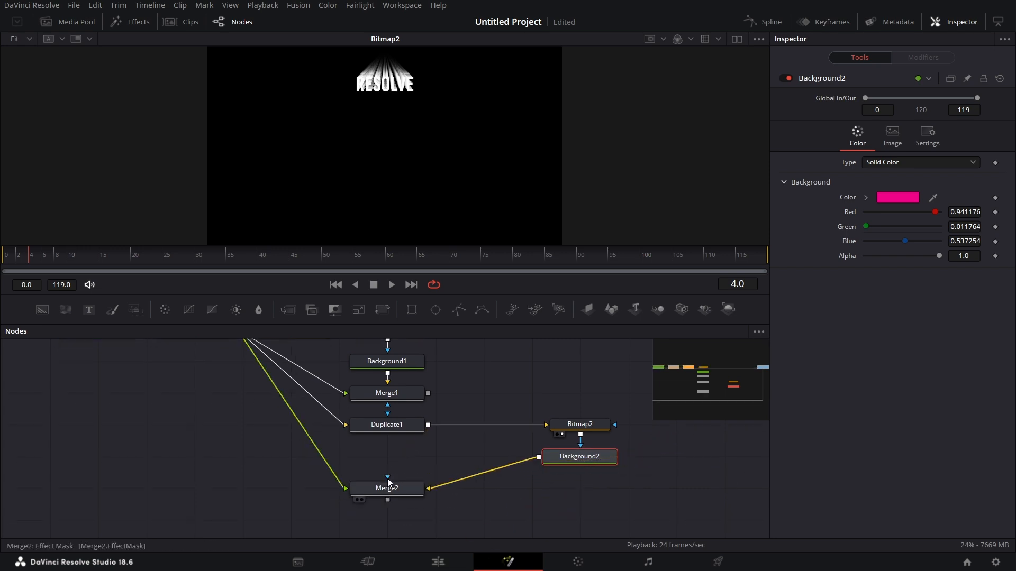
{"action": "left_click_drag", "start_coordinate": [582, 423], "coordinate": [397, 453]}
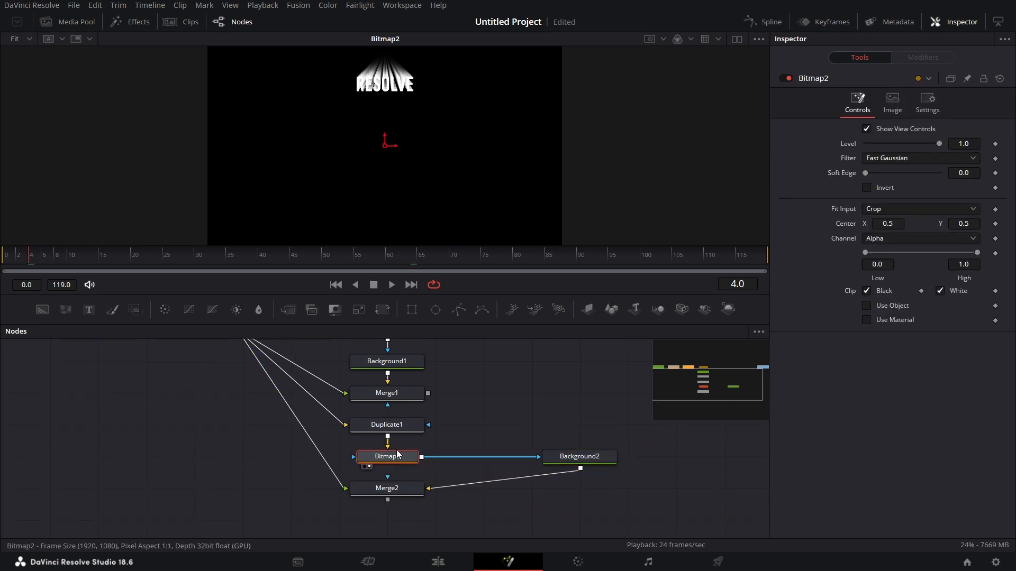
{"action": "left_click_drag", "start_coordinate": [576, 459], "coordinate": [480, 490]}
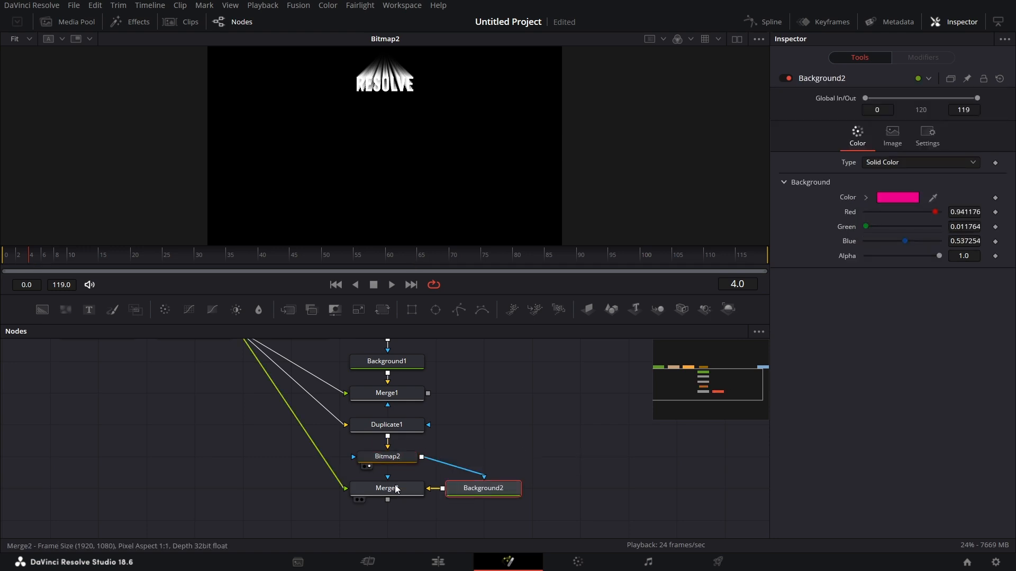
Step: View Merge2, play the animation from the start to check the pink trail, and stop playback
{"action": "key", "text": "1"}
{"action": "left_click", "coordinate": [8, 256]}
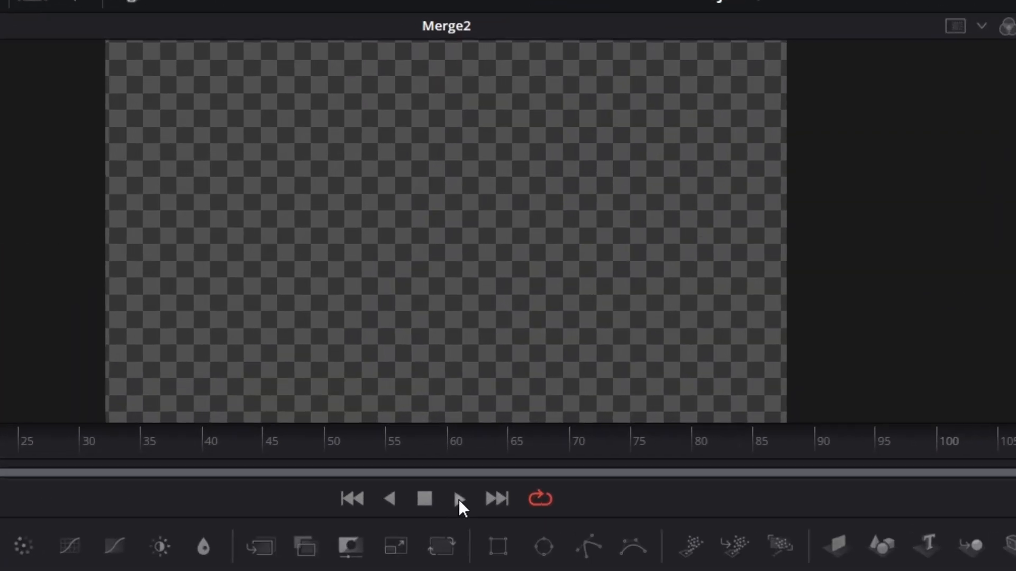
{"action": "left_click", "coordinate": [391, 285]}
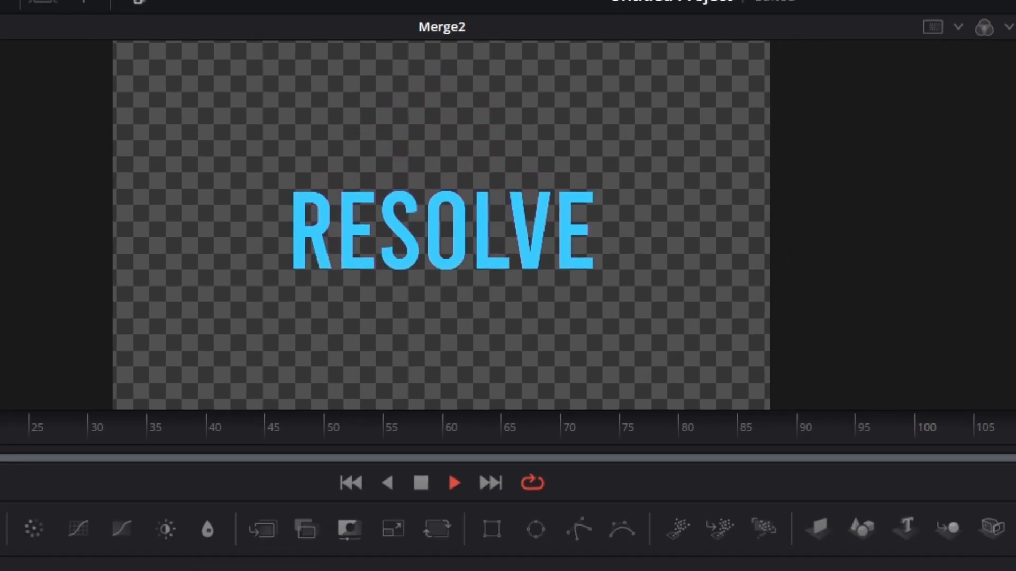
{"action": "key", "text": "space"}
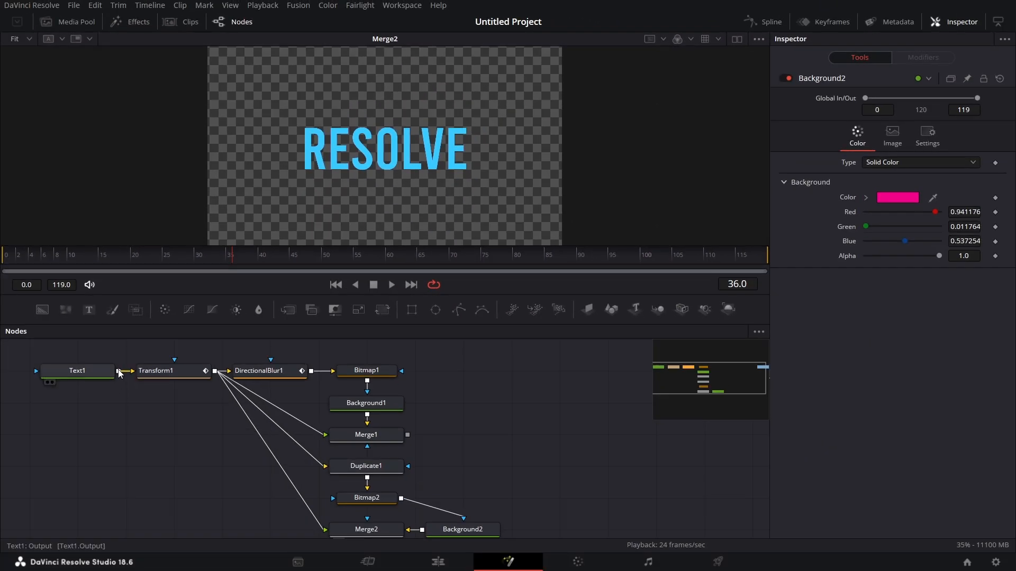
Step: Rewire the Duplicate1 input and the Merge2 foreground to come directly from Text1 instead of Transform1
{"action": "left_click_drag", "start_coordinate": [119, 372], "coordinate": [323, 466]}
{"action": "left_click_drag", "start_coordinate": [326, 467], "coordinate": [326, 467]}
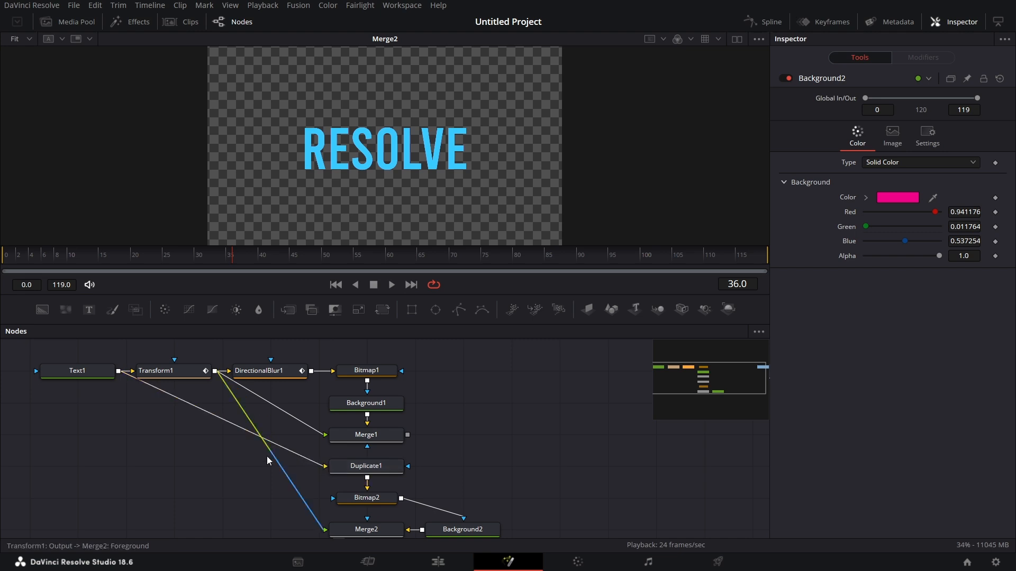
{"action": "left_click_drag", "start_coordinate": [118, 373], "coordinate": [326, 531]}
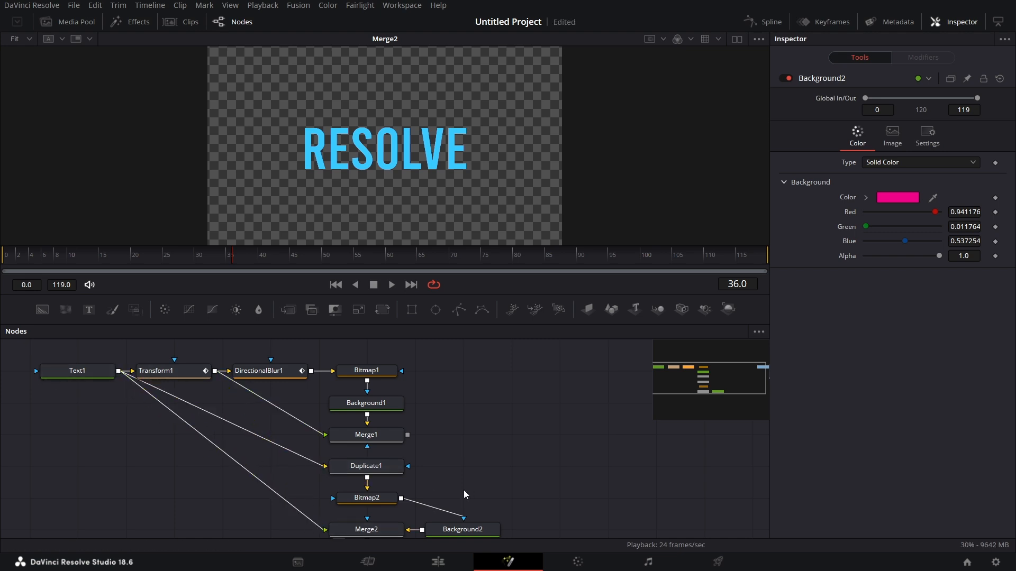
Step: Shape a perspective extrusion in Duplicate1 by setting Center Y to 0.516 and Size to 0.972
{"action": "left_click", "coordinate": [388, 470]}
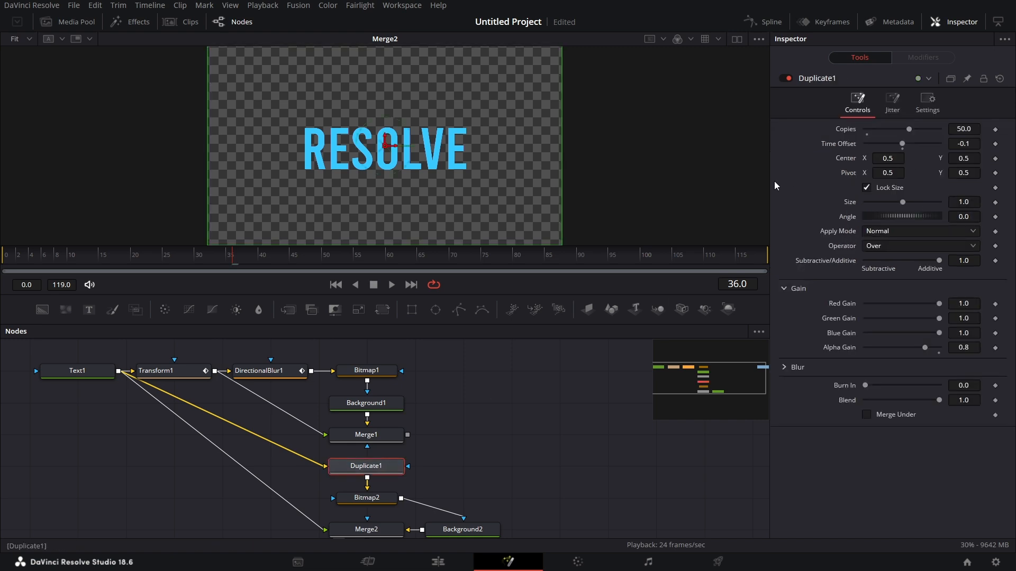
{"action": "scroll", "coordinate": [475, 496], "scroll_direction": "down", "scroll_amount": 1}
{"action": "mouse_move", "coordinate": [963, 158]}
{"action": "left_mouse_down"}
{"action": "mouse_move", "coordinate": [986, 158]}
{"action": "mouse_move", "coordinate": [972, 158]}
{"action": "left_mouse_up"}
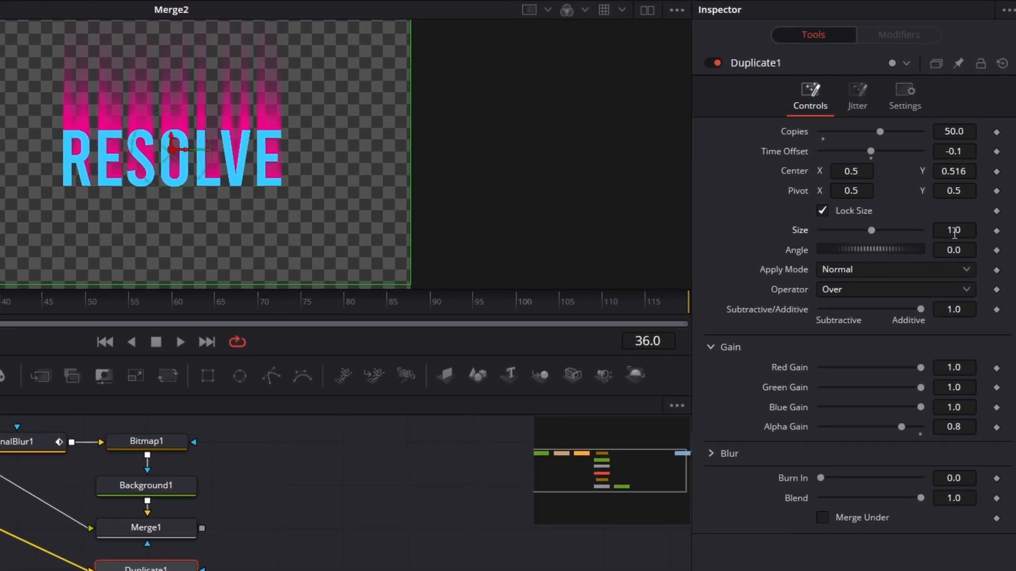
{"action": "left_click_drag", "start_coordinate": [955, 232], "coordinate": [943, 232]}
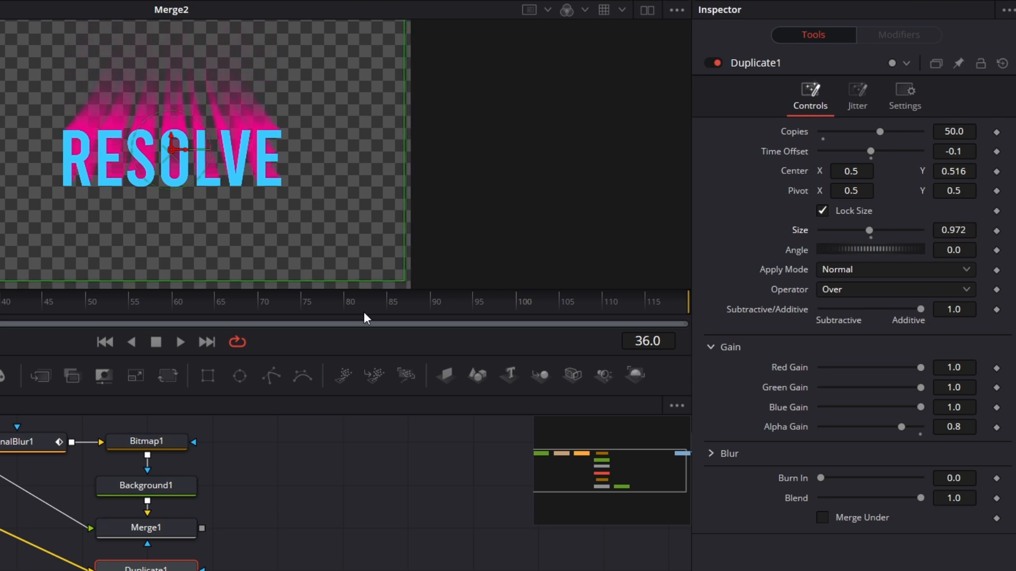
{"action": "right_click", "coordinate": [317, 501]}
{"action": "left_click", "coordinate": [284, 169]}
{"action": "scroll", "coordinate": [339, 492], "scroll_direction": "down", "scroll_amount": 1}
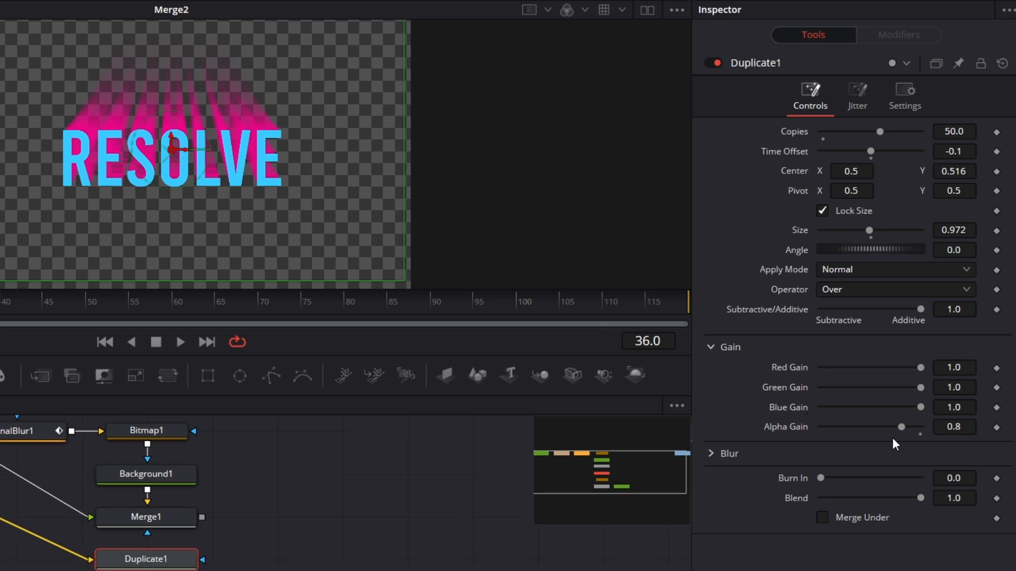
Step: Raise Duplicate1's Alpha Gain to 1.0 so the pink copies no longer fade out
{"action": "left_click_drag", "start_coordinate": [902, 426], "coordinate": [942, 423]}
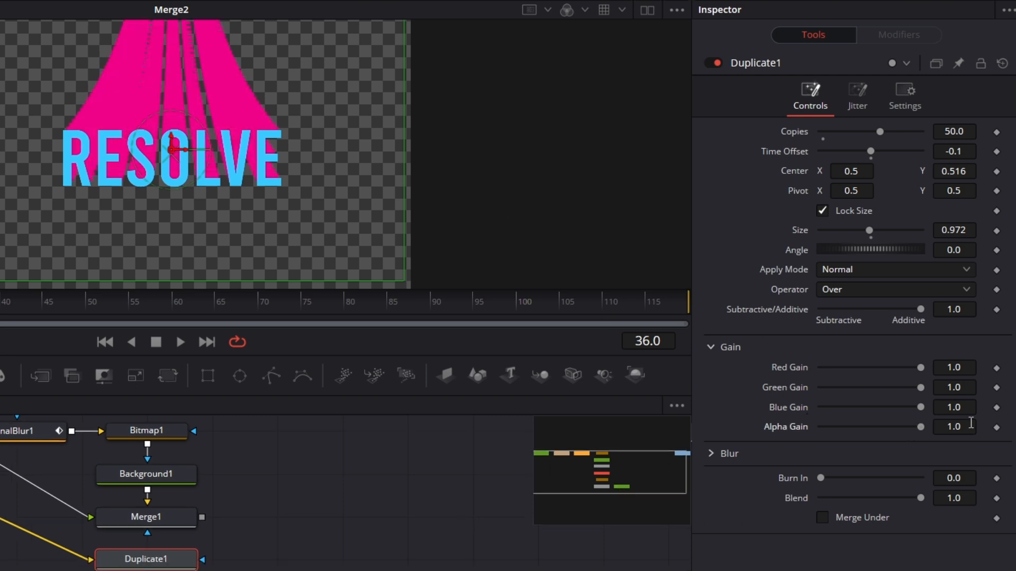
{"action": "scroll", "coordinate": [243, 174], "scroll_direction": "up", "scroll_amount": 1}
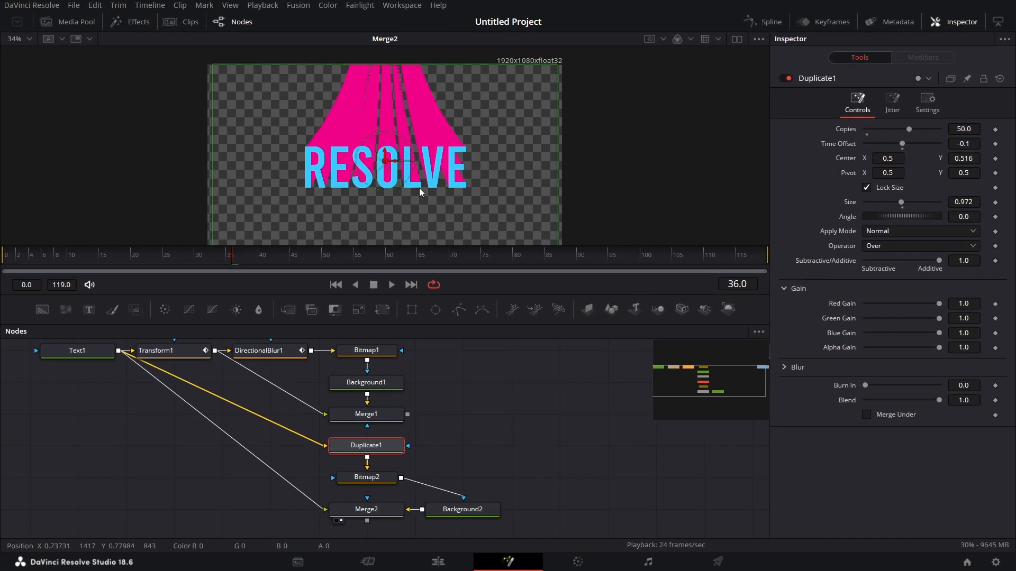
{"action": "scroll", "coordinate": [507, 412], "scroll_direction": "down", "scroll_amount": 1}
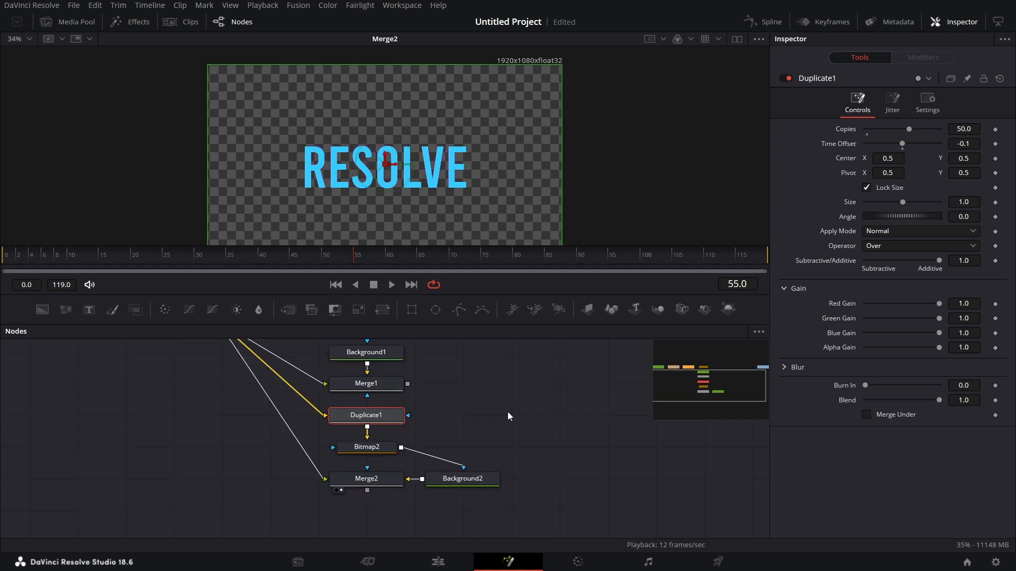
Step: Add an unconnected Motion Trails node to the node graph
{"action": "key", "text": "shift+space"}
{"action": "type", "text": "motion"}
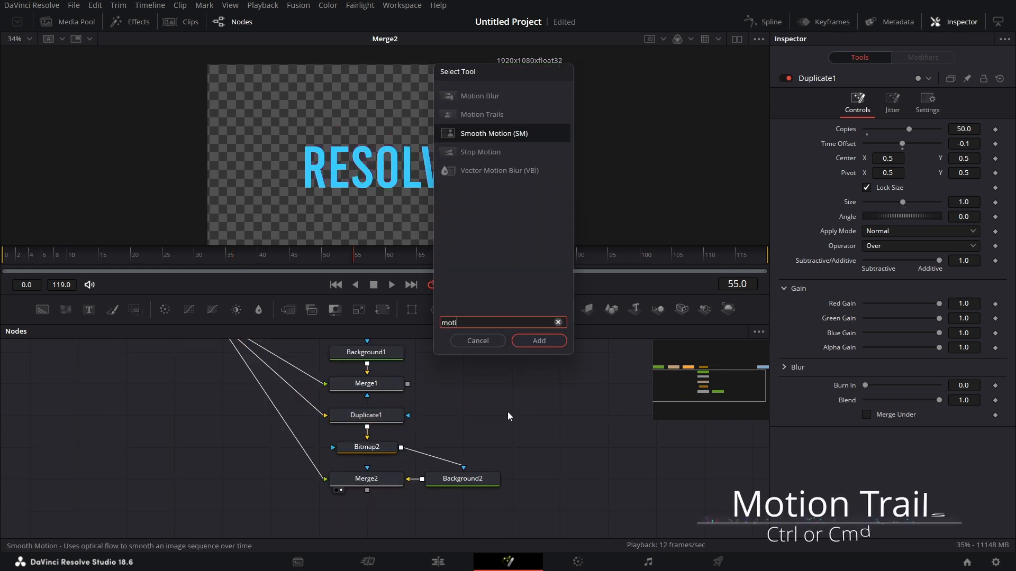
{"action": "left_click", "coordinate": [486, 114]}
{"action": "left_click", "coordinate": [539, 341]}
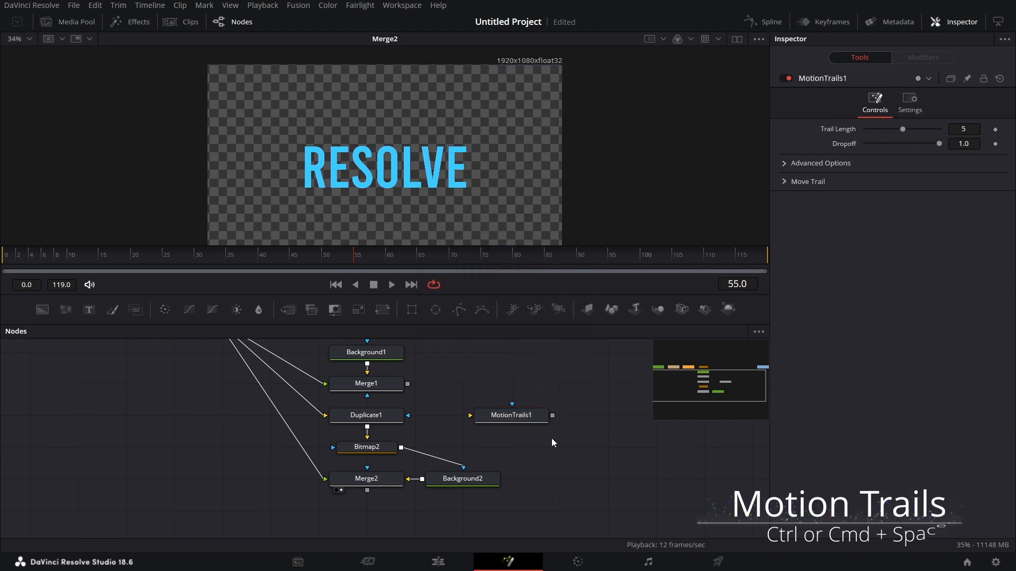
Step: Add a Trails node to the node graph beside MotionTrails1
{"action": "key", "text": "ctrl+space"}
{"action": "type", "text": "trails"}
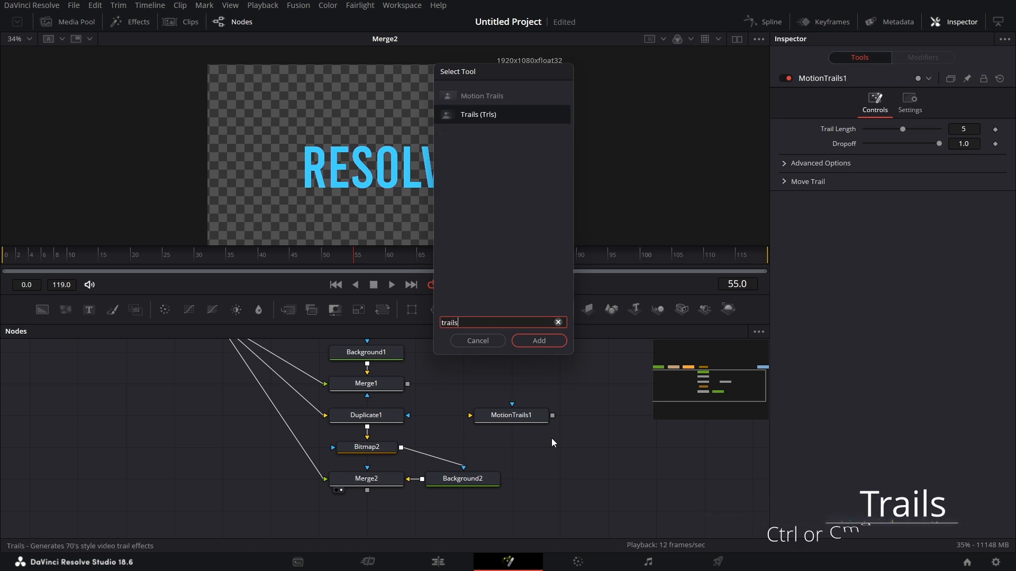
{"action": "key", "text": "Return"}
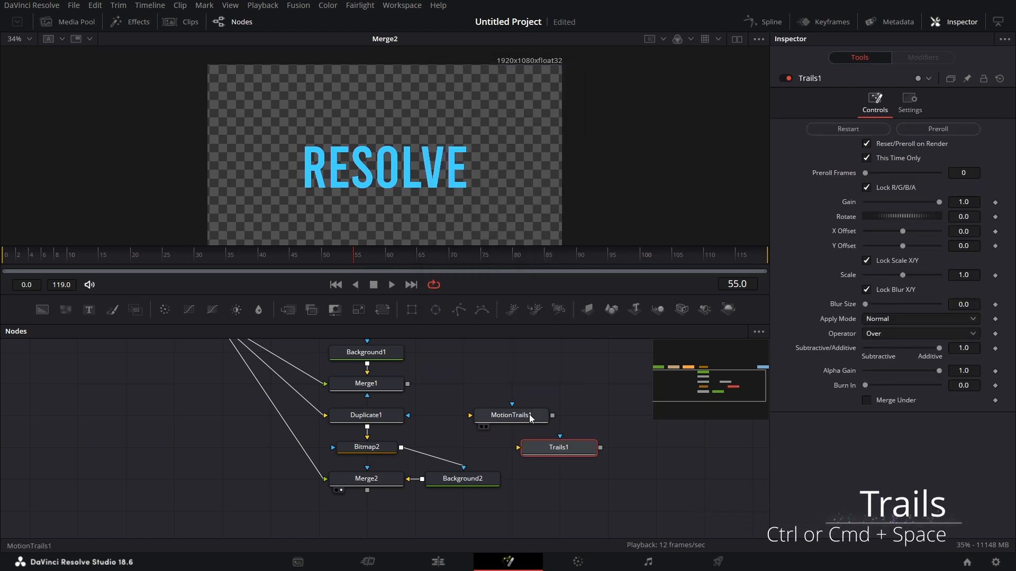
Step: Stack MotionTrails1 and Trails1 below Merge2 and enlarge the node graph area
{"action": "left_click_drag", "start_coordinate": [536, 417], "coordinate": [366, 543]}
{"action": "scroll", "coordinate": [506, 464], "scroll_direction": "down", "scroll_amount": 2}
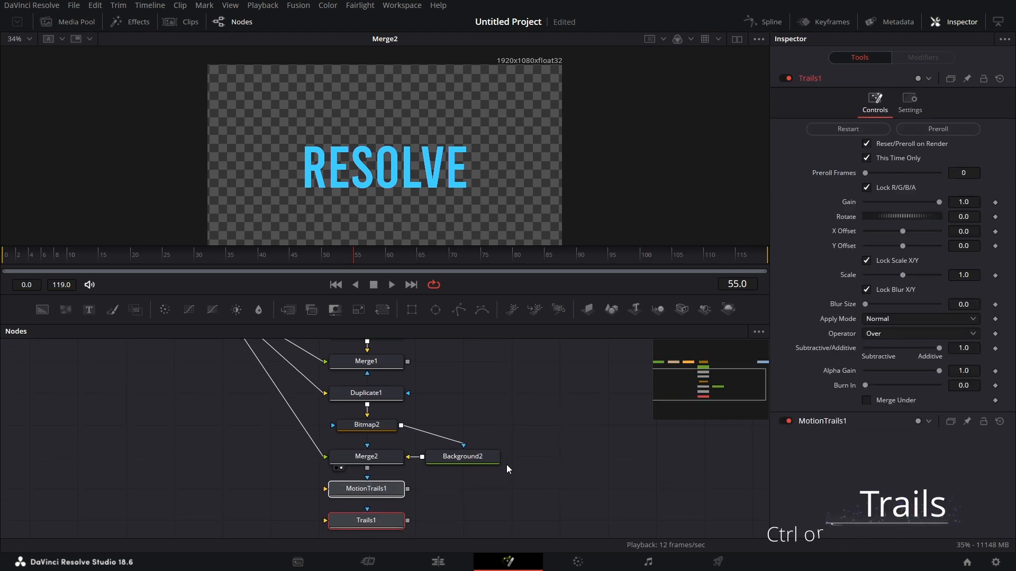
{"action": "left_click_drag", "start_coordinate": [499, 322], "coordinate": [499, 274]}
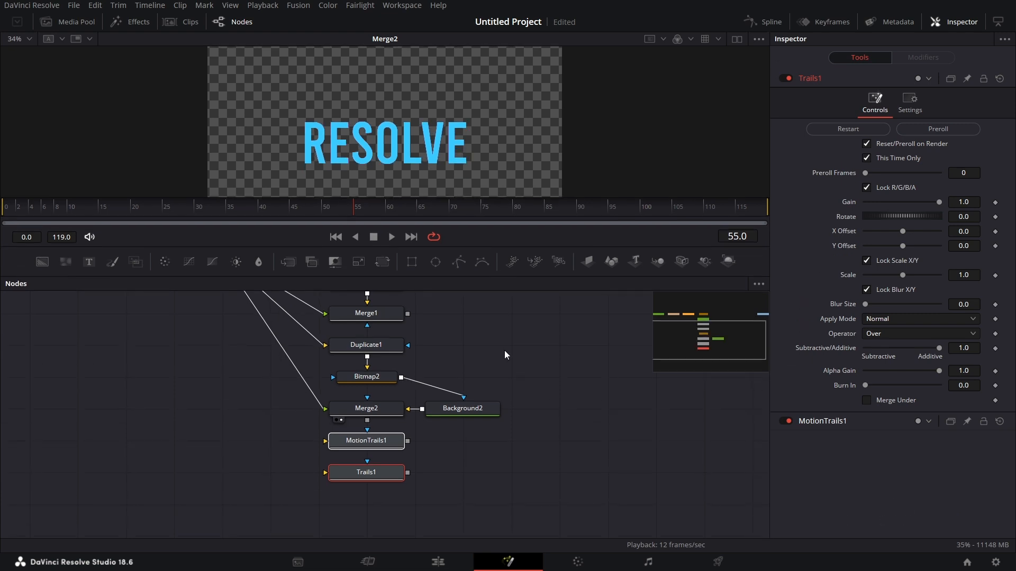
Step: Connect the Transform1 output to the inputs of both MotionTrails1 and Trails1
{"action": "scroll", "coordinate": [504, 351], "scroll_direction": "up", "scroll_amount": 3}
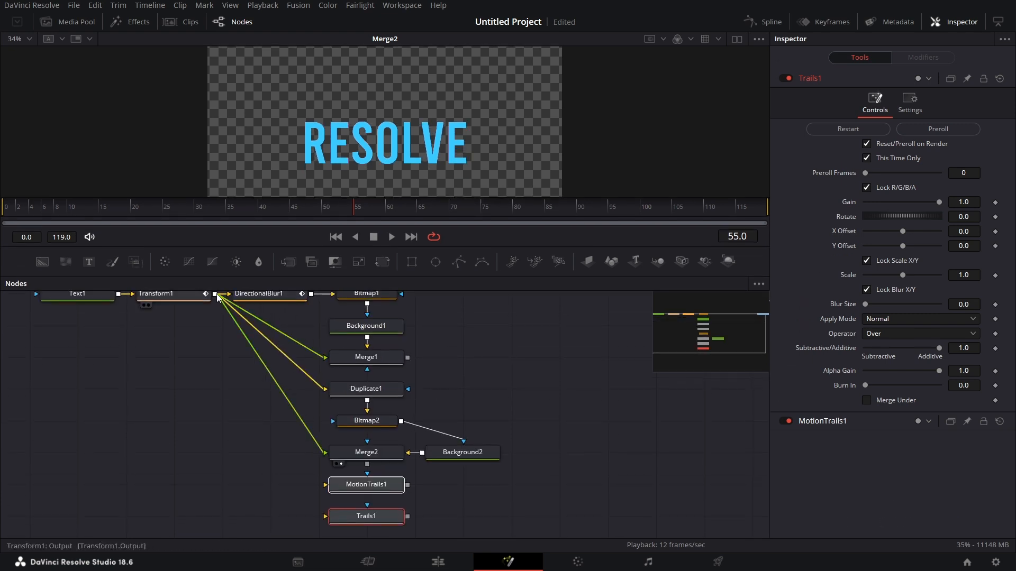
{"action": "left_click_drag", "start_coordinate": [217, 297], "coordinate": [325, 485]}
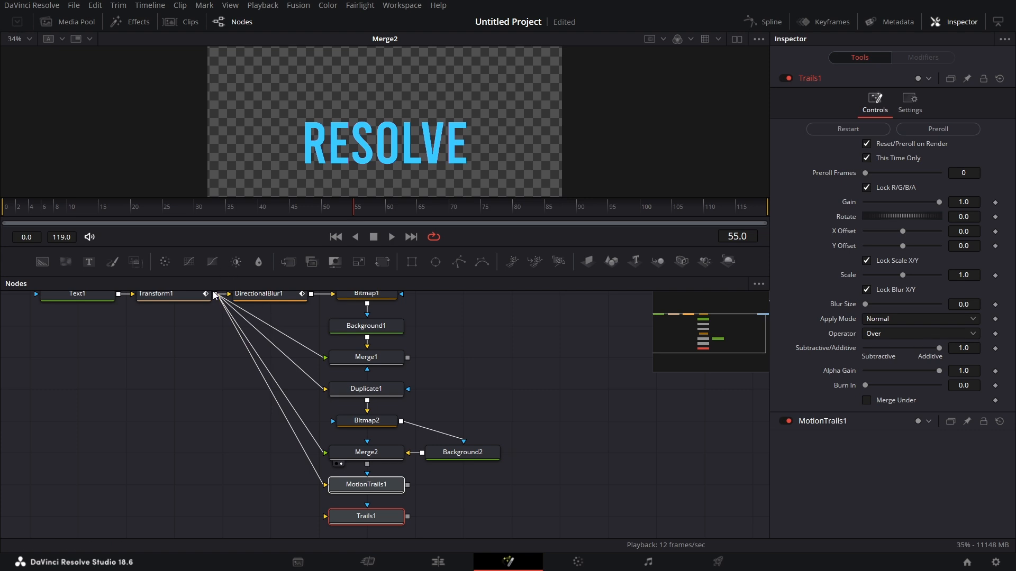
{"action": "left_click_drag", "start_coordinate": [214, 295], "coordinate": [325, 516]}
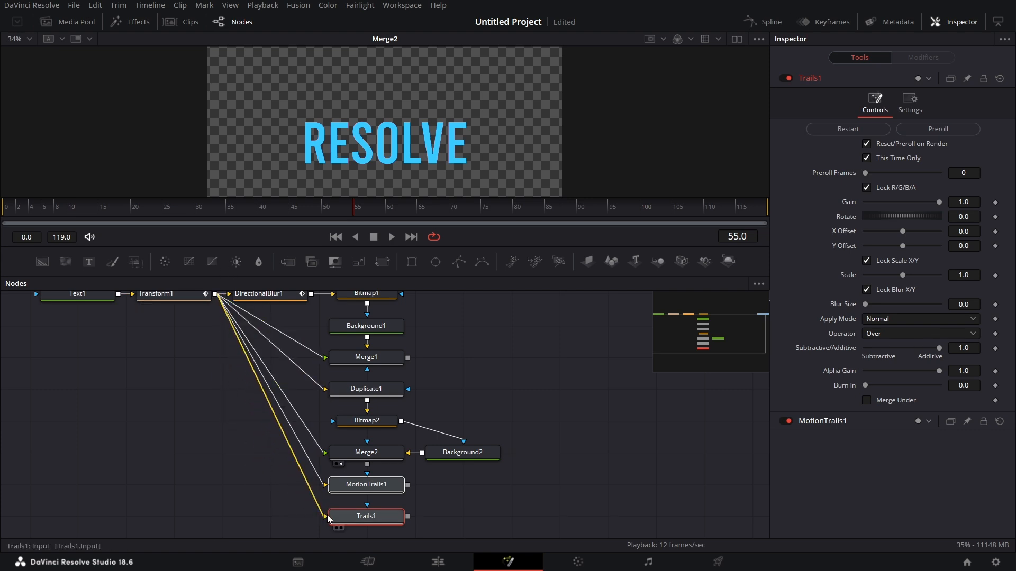
Step: View MotionTrails1 and play the animation from the start to check its trail effect
{"action": "left_click", "coordinate": [387, 486], "text": "ctrl"}
{"action": "left_click_drag", "start_coordinate": [386, 487], "coordinate": [417, 179]}
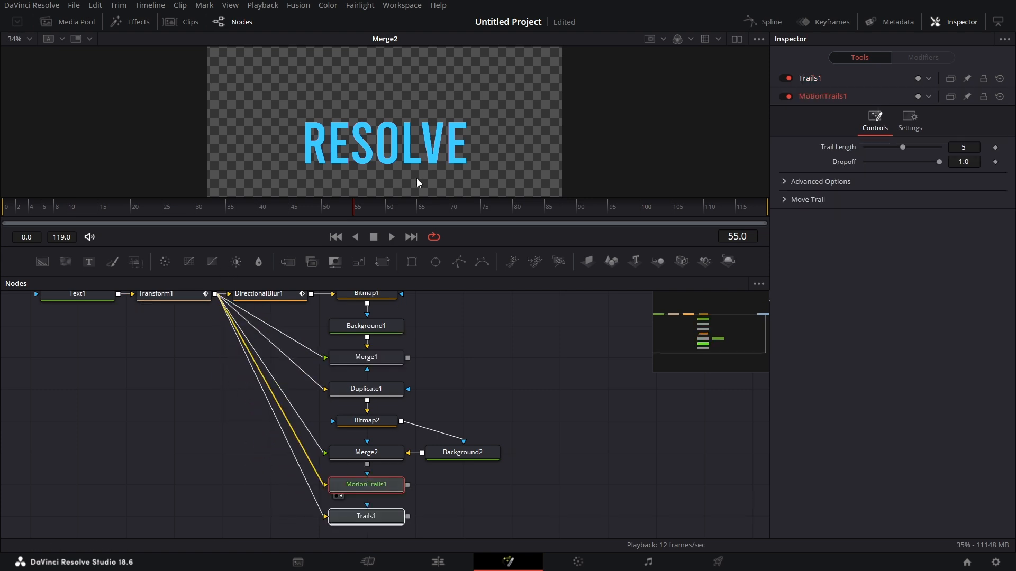
{"action": "left_click", "coordinate": [8, 216]}
{"action": "left_click", "coordinate": [392, 237]}
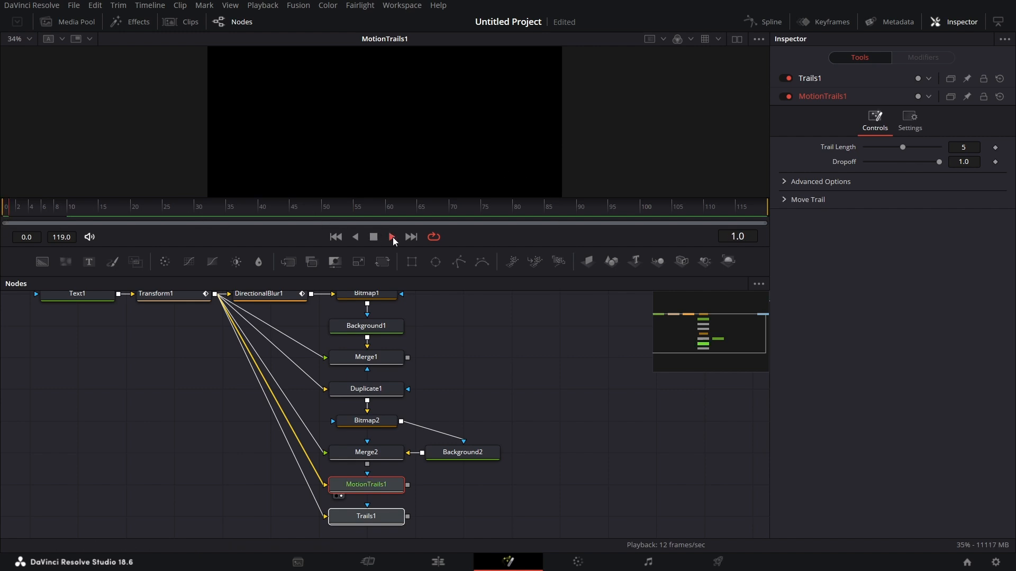
{"action": "left_click", "coordinate": [6, 214]}
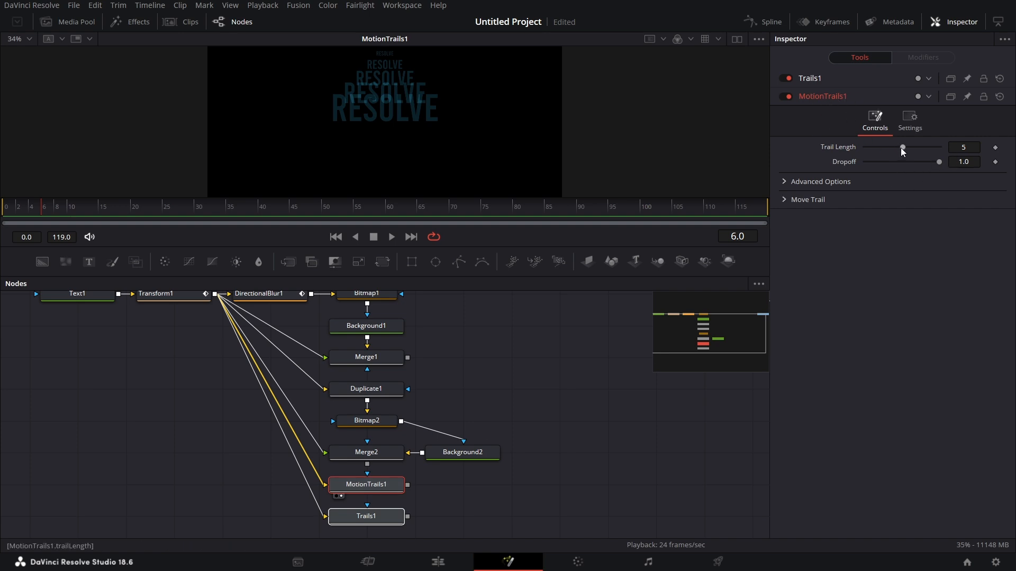
Step: Set MotionTrails1's Trail Length to 10 and expand its Advanced Options and Move Trail settings
{"action": "left_click_drag", "start_coordinate": [903, 151], "coordinate": [987, 148]}
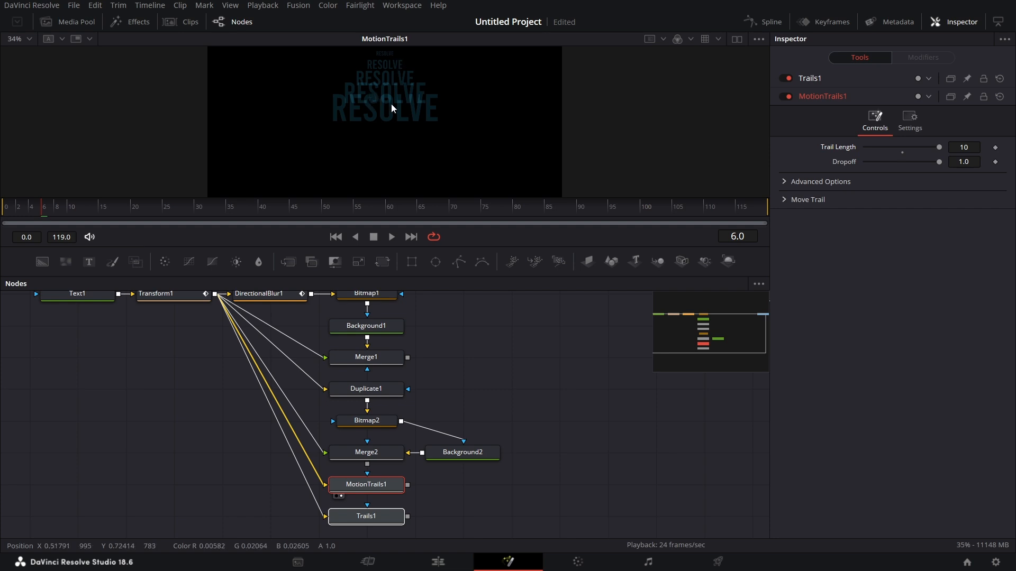
{"action": "left_click", "coordinate": [786, 181]}
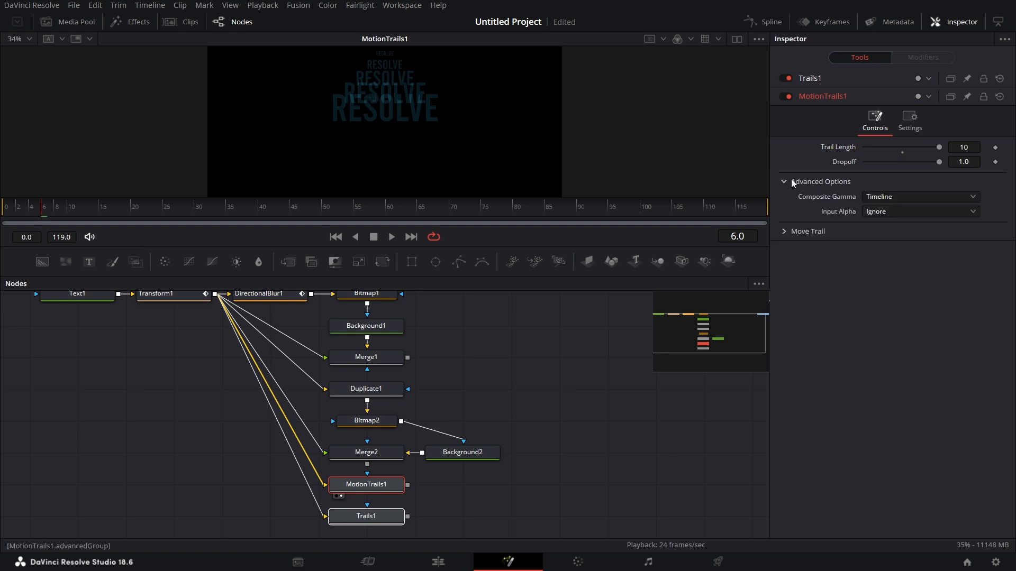
{"action": "left_click", "coordinate": [784, 232]}
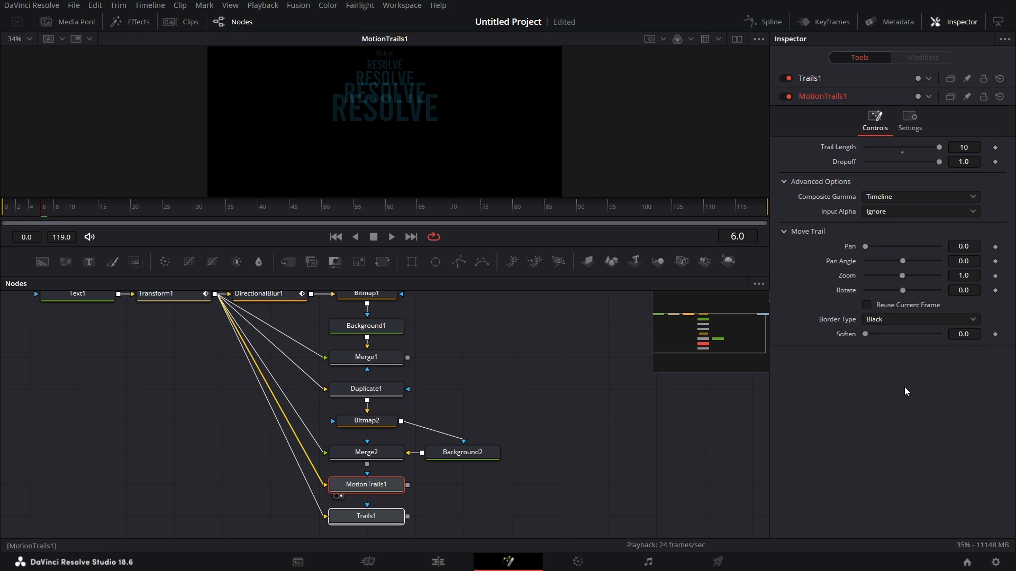
Step: View Trails1, restart and preroll it at frame 0, and play the animation to check the solid trail
{"action": "left_click", "coordinate": [382, 516]}
{"action": "left_click_drag", "start_coordinate": [383, 513], "coordinate": [408, 176]}
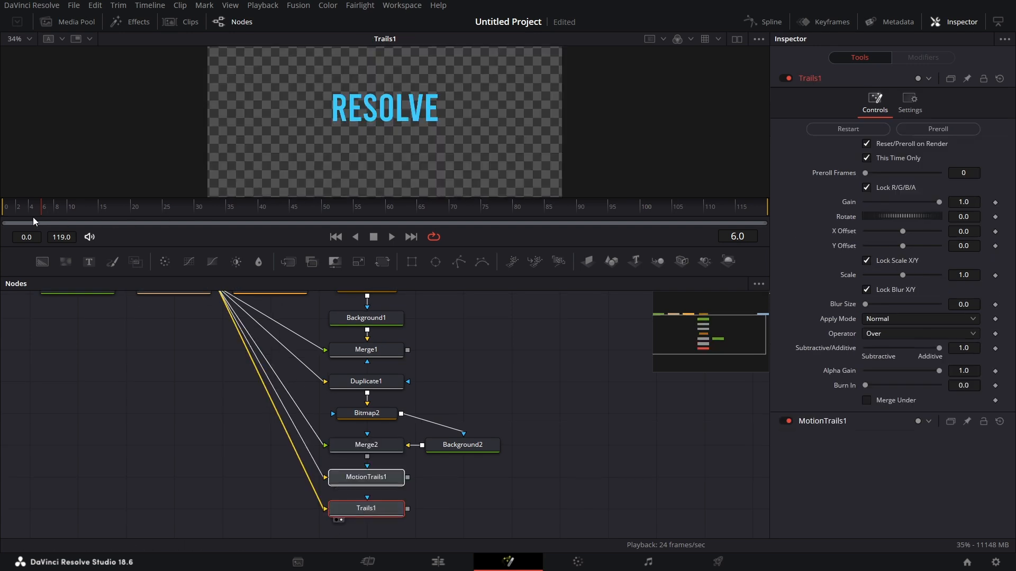
{"action": "left_click_drag", "start_coordinate": [11, 212], "coordinate": [2, 218]}
{"action": "left_click", "coordinate": [846, 131]}
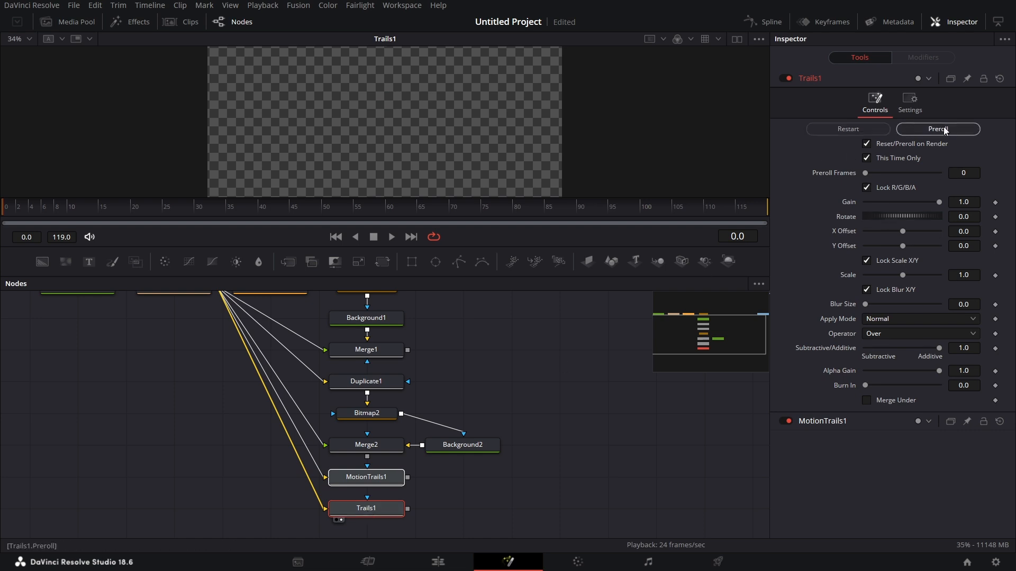
{"action": "left_click", "coordinate": [391, 237]}
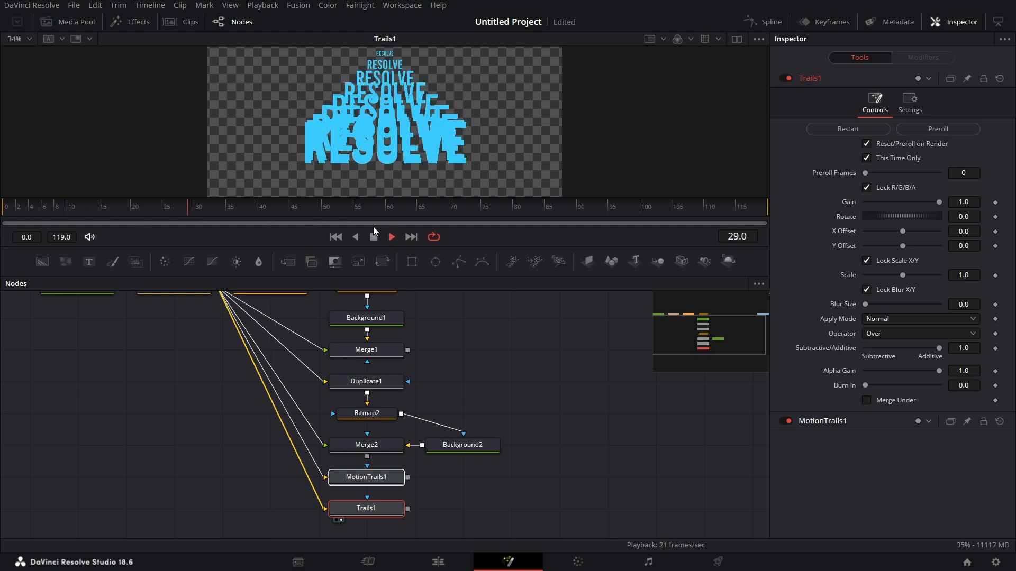
{"action": "left_click", "coordinate": [373, 237]}
Step: Return to frame 0 and set both the Gain and Alpha Gain of Trails1 to 0.9
{"action": "left_click", "coordinate": [2, 213]}
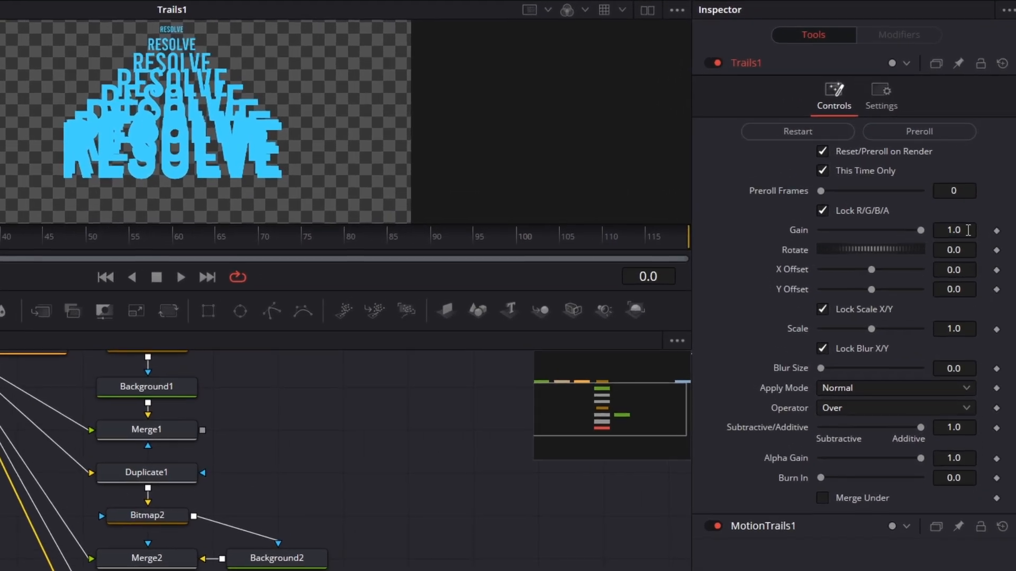
{"action": "left_click", "coordinate": [974, 202]}
{"action": "type", "text": "0.9"}
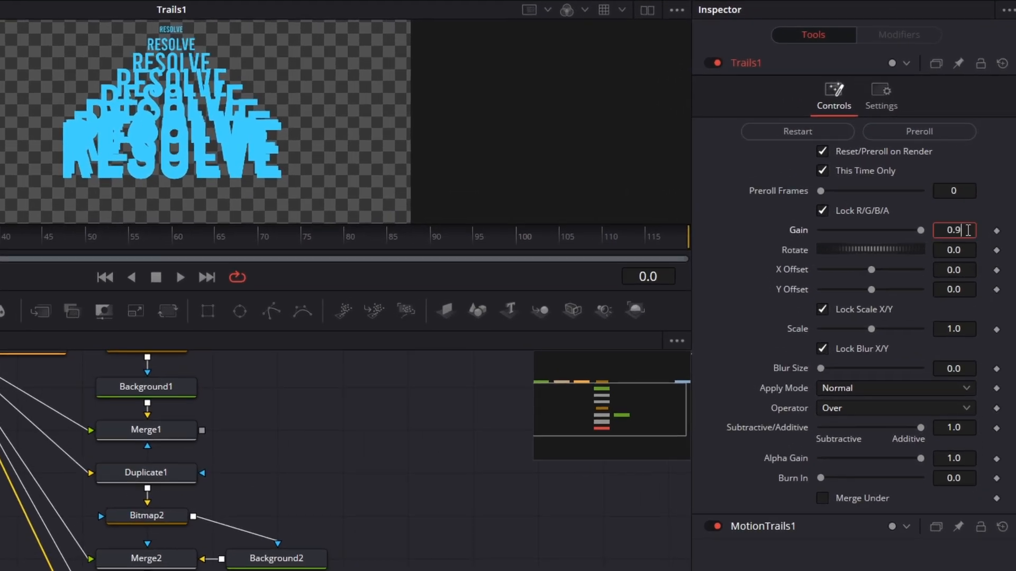
{"action": "key", "text": "Tab"}
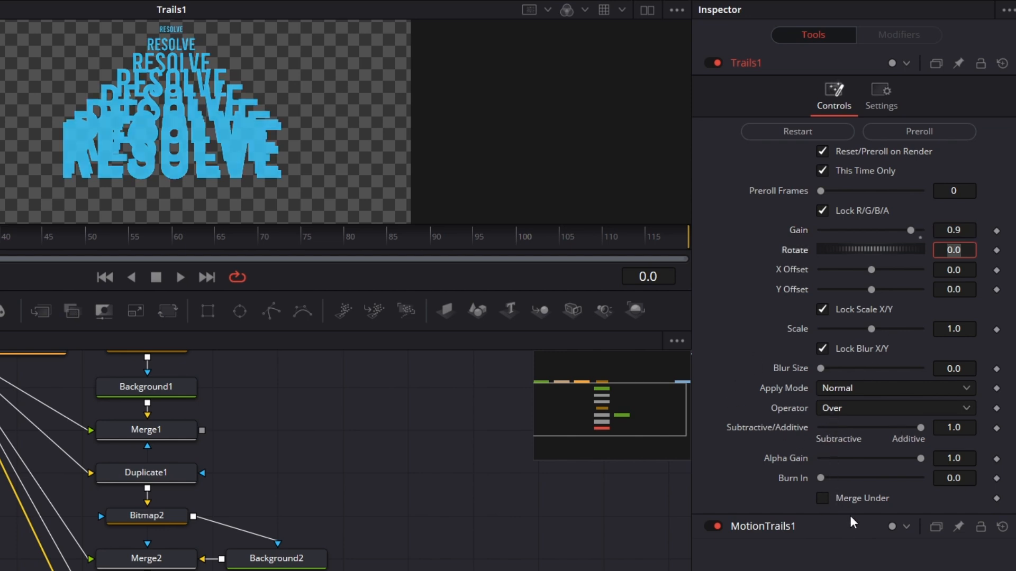
{"action": "left_click", "coordinate": [960, 456]}
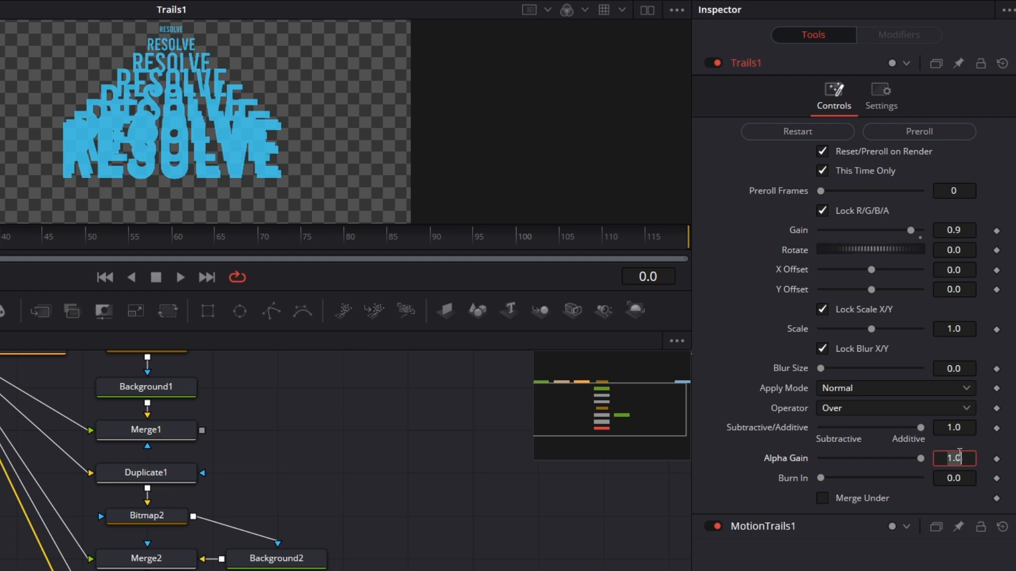
{"action": "type", "text": "0.9"}
{"action": "key", "text": "Tab"}
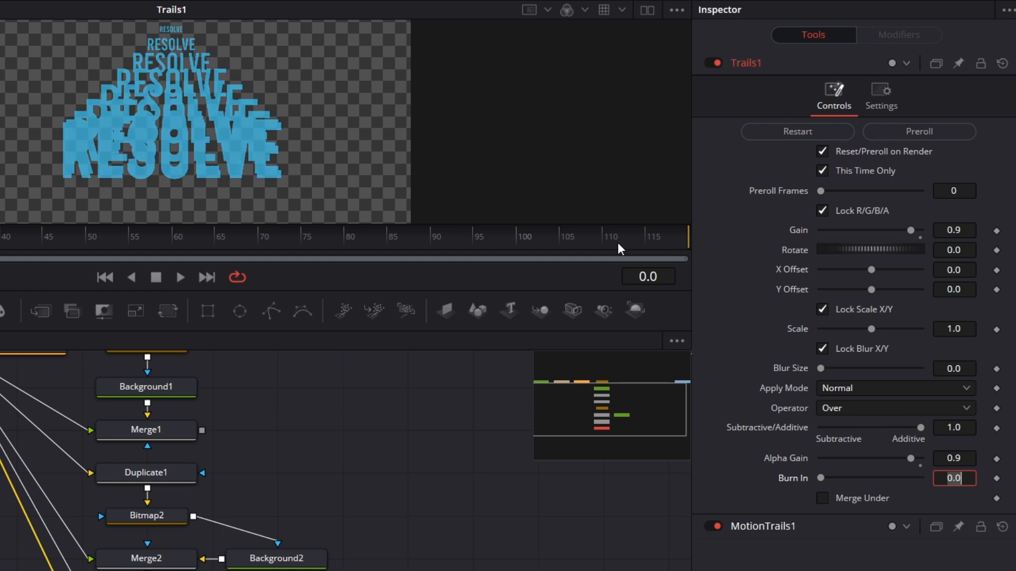
Step: Restart and preroll Trails1, play the animation to check the fading trail, and stop playback
{"action": "left_click", "coordinate": [808, 133]}
{"action": "left_click", "coordinate": [928, 134]}
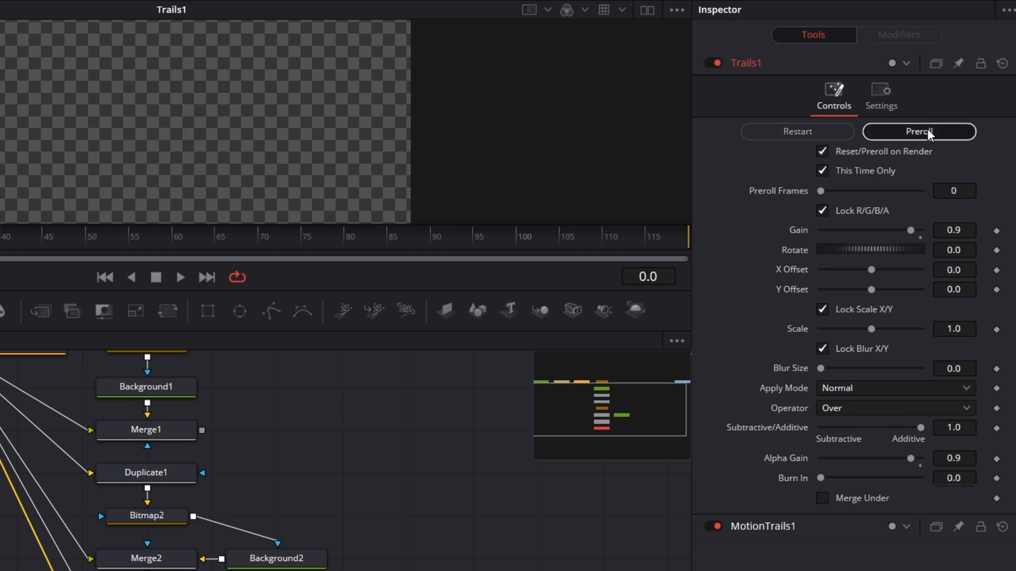
{"action": "left_click", "coordinate": [181, 278]}
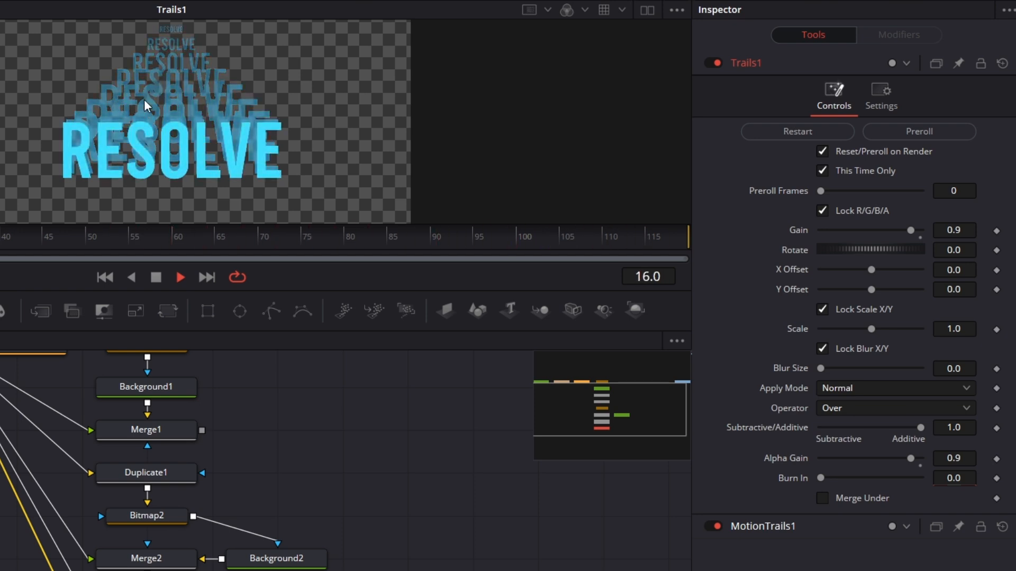
{"action": "left_click", "coordinate": [180, 277]}
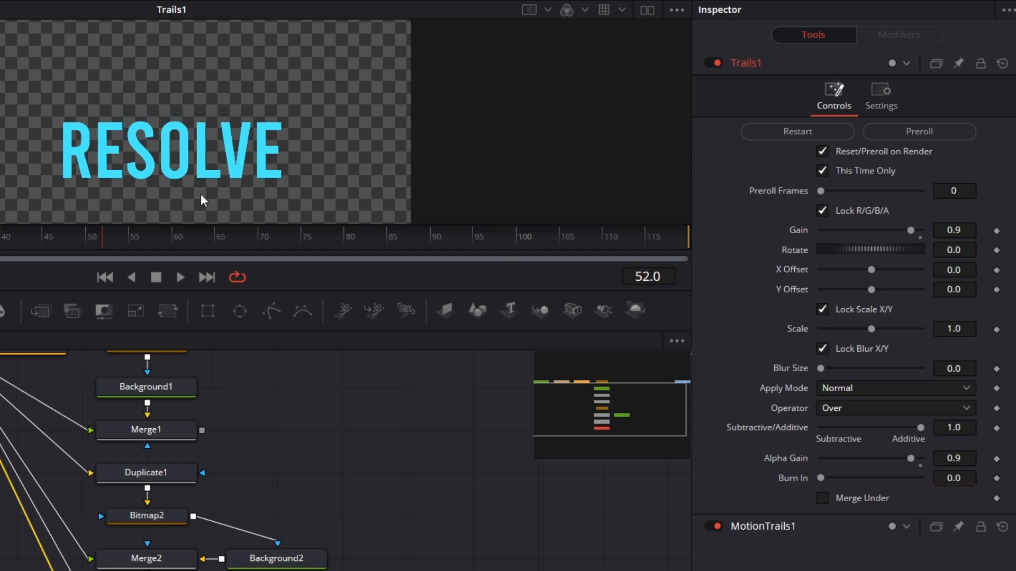
Step: Clear the selection of MotionTrails1 and Trails1 in the node graph
{"action": "scroll", "coordinate": [378, 563], "scroll_direction": "down", "scroll_amount": 3}
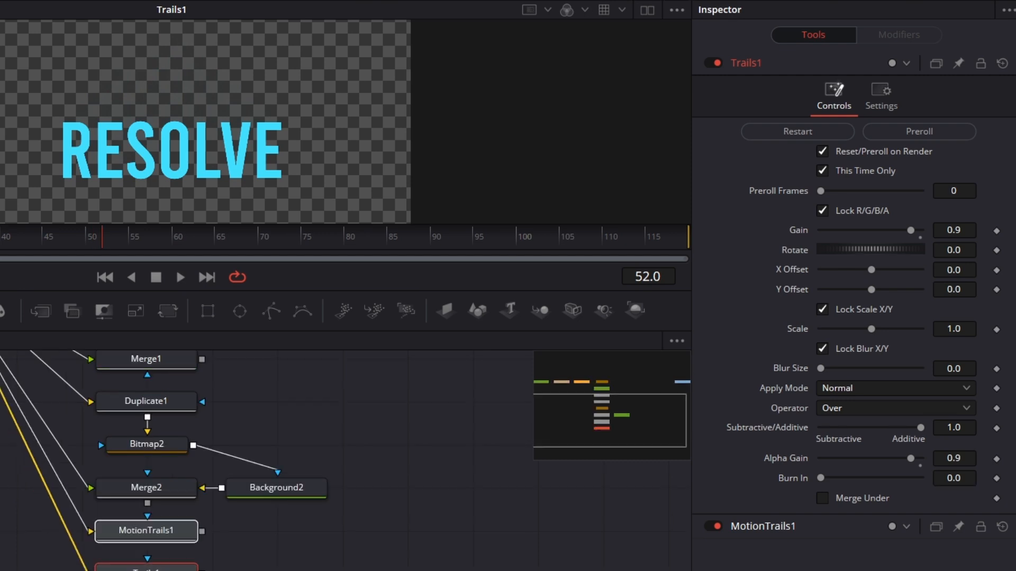
{"action": "left_click", "coordinate": [377, 565]}
{"action": "left_click", "coordinate": [146, 570]}
{"action": "left_click", "coordinate": [318, 419]}
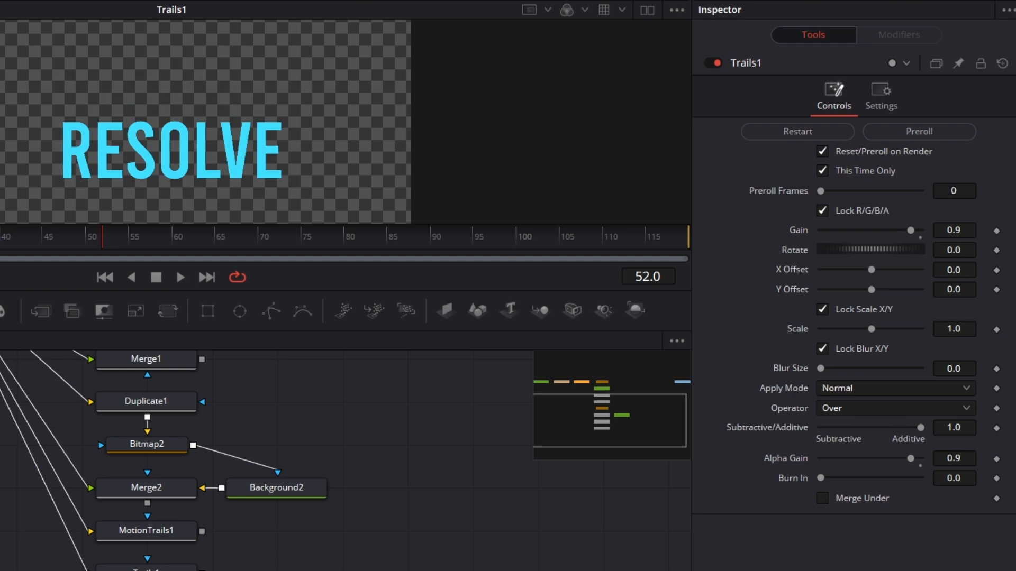
Step: Add an Echo node to the node graph below Trails1
{"action": "key", "text": "shift+space"}
{"action": "type", "text": "echo"}
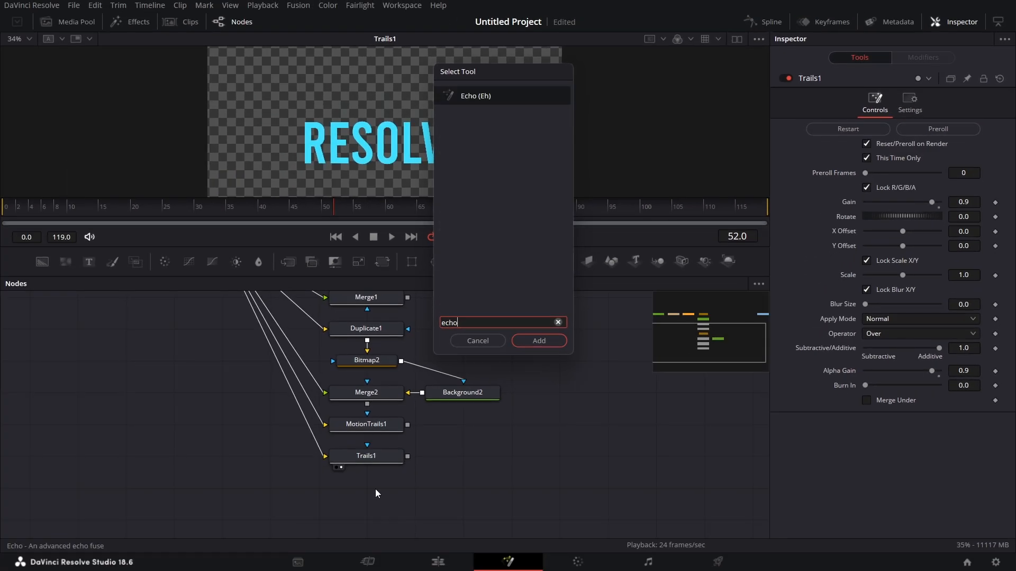
{"action": "left_click", "coordinate": [544, 341]}
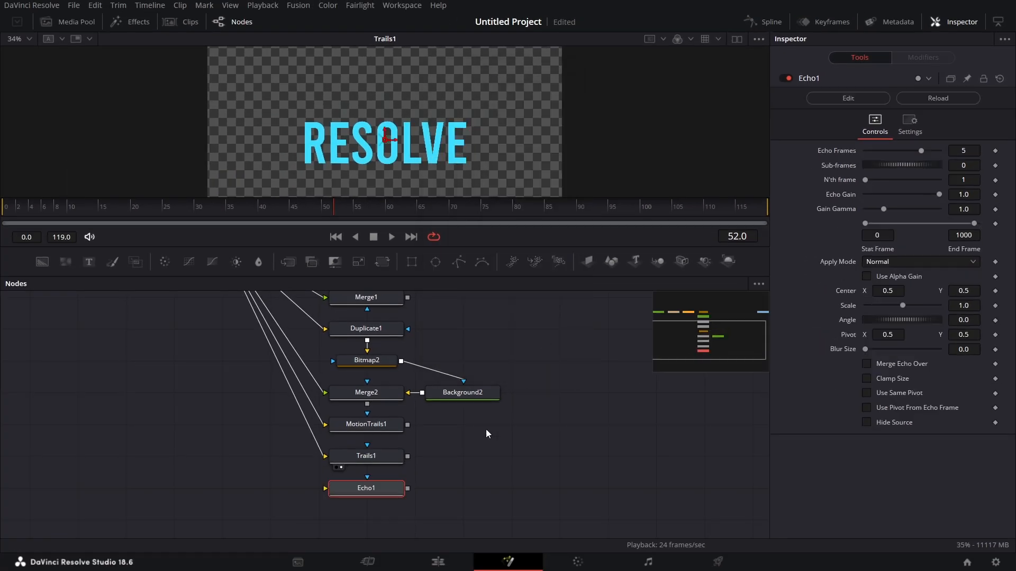
Step: Connect the output of Transform1 to the input of Echo1 and show Echo1 in the viewer
{"action": "scroll", "coordinate": [466, 456], "scroll_direction": "up", "scroll_amount": 4}
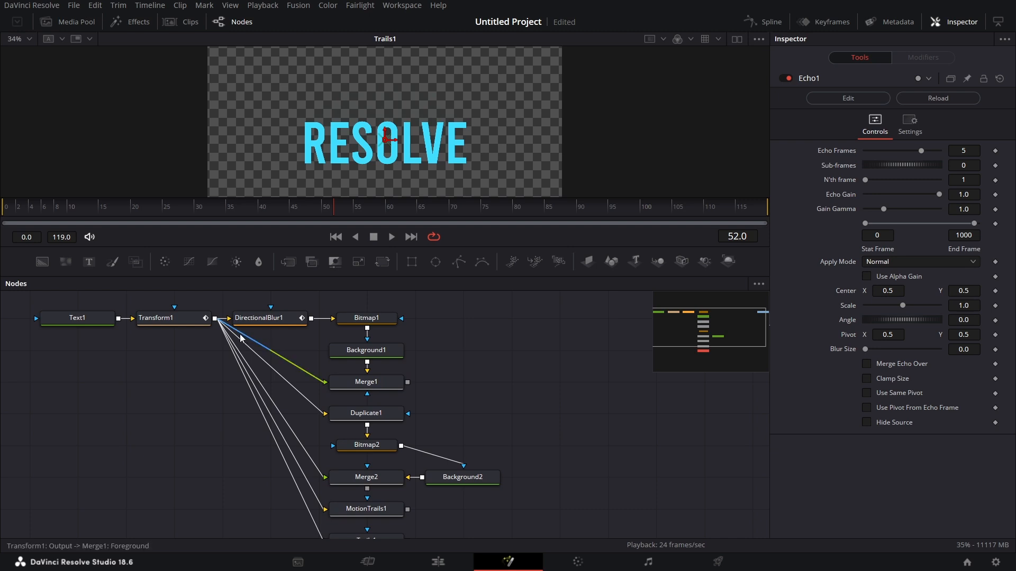
{"action": "left_click_drag", "start_coordinate": [218, 324], "coordinate": [325, 510]}
{"action": "key", "text": "2"}
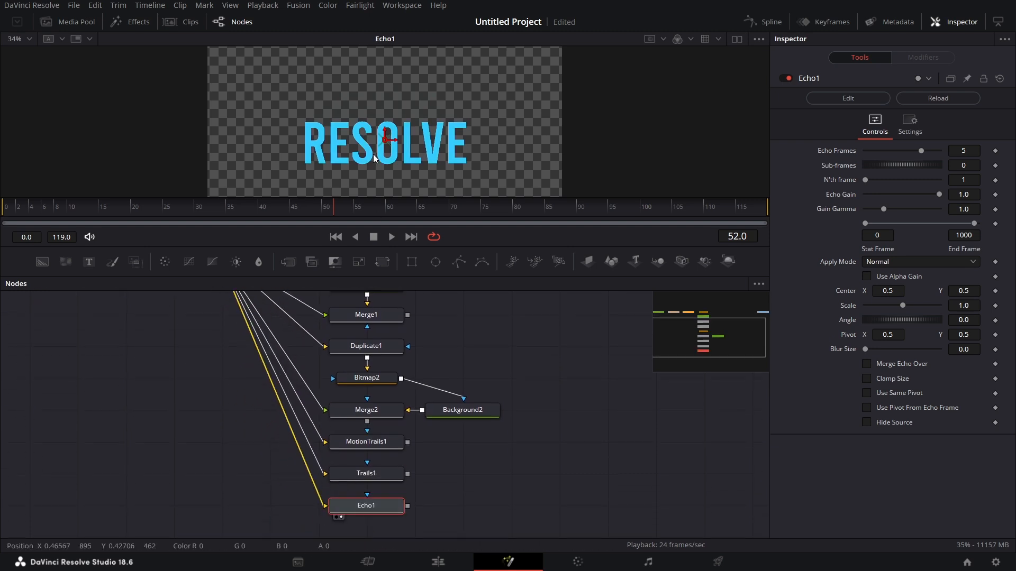
Step: Move to the early frames of the animation and set both Echo Frames and Sub-frames of Echo1 to 10
{"action": "left_click", "coordinate": [32, 209]}
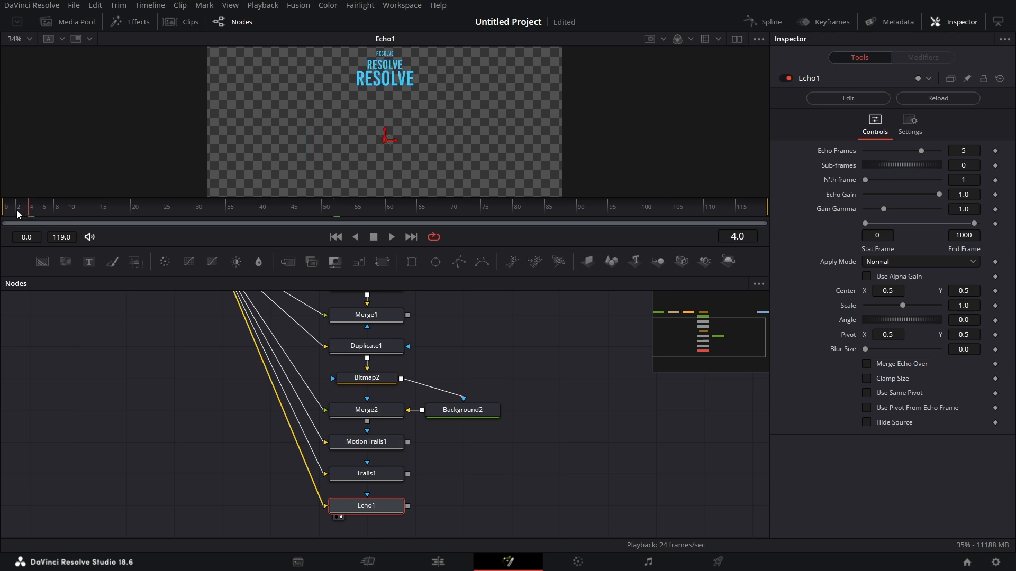
{"action": "left_click", "coordinate": [23, 211]}
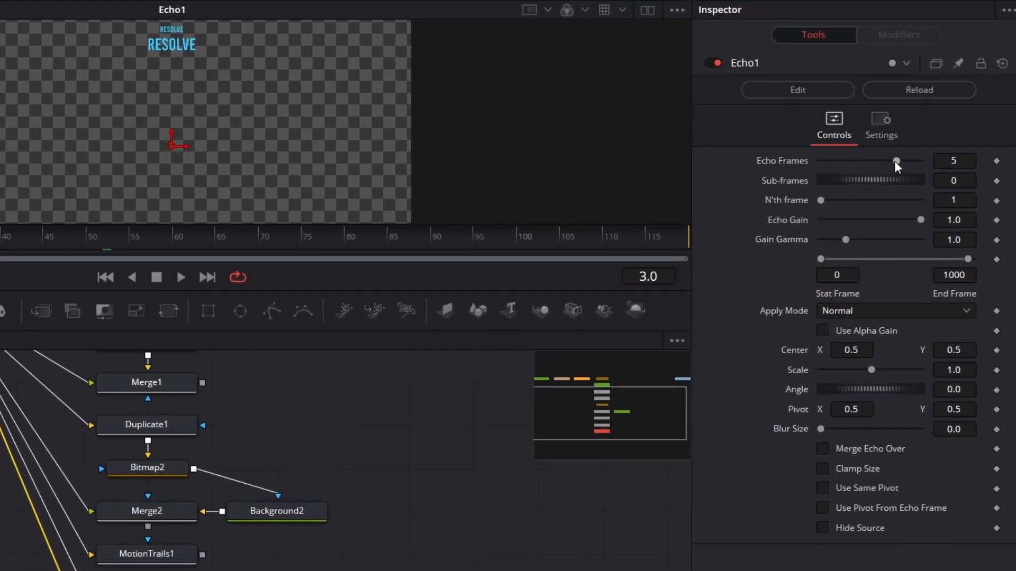
{"action": "left_click_drag", "start_coordinate": [921, 151], "coordinate": [939, 151]}
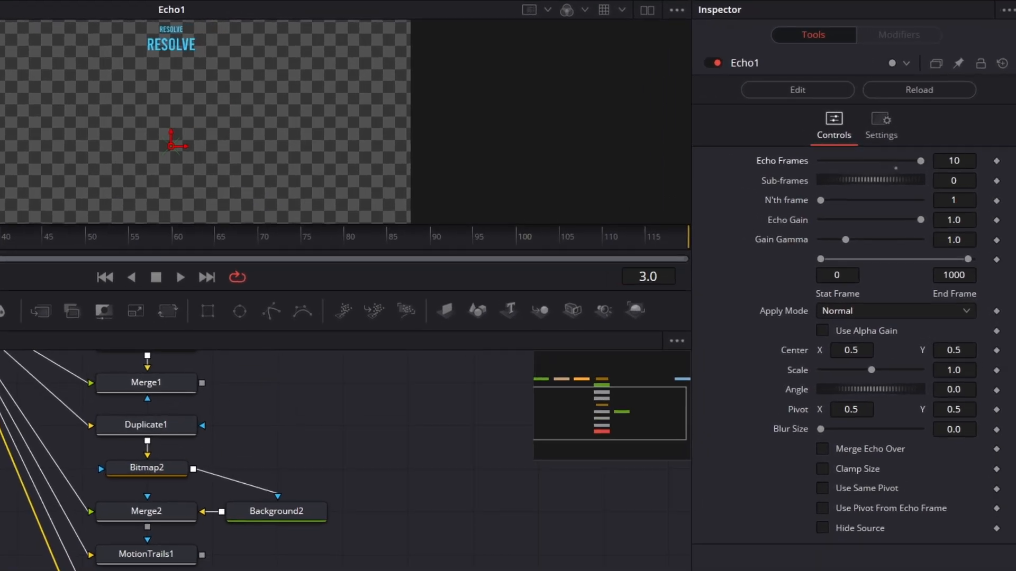
{"action": "left_click", "coordinate": [964, 180]}
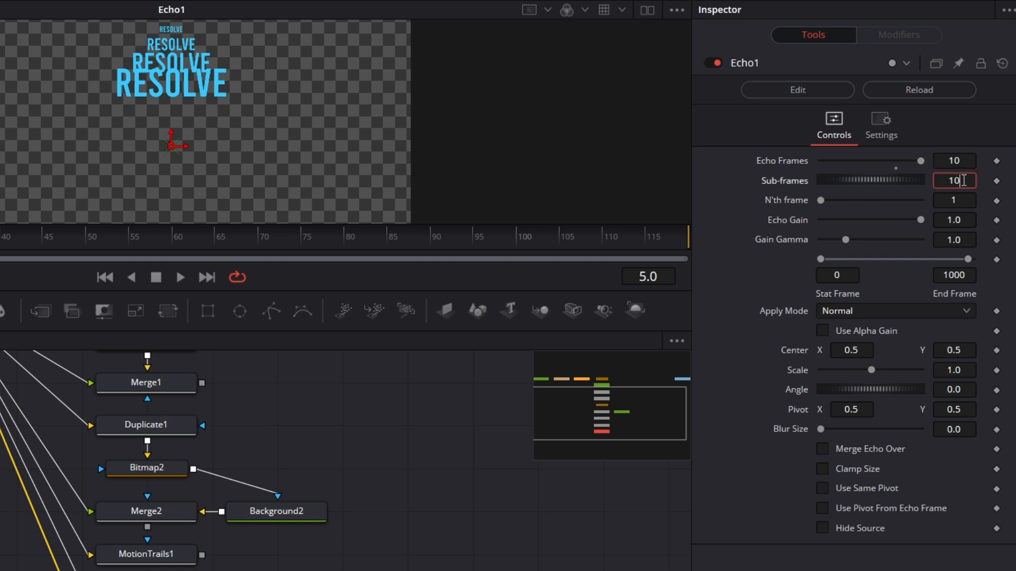
{"action": "key", "text": "Tab"}
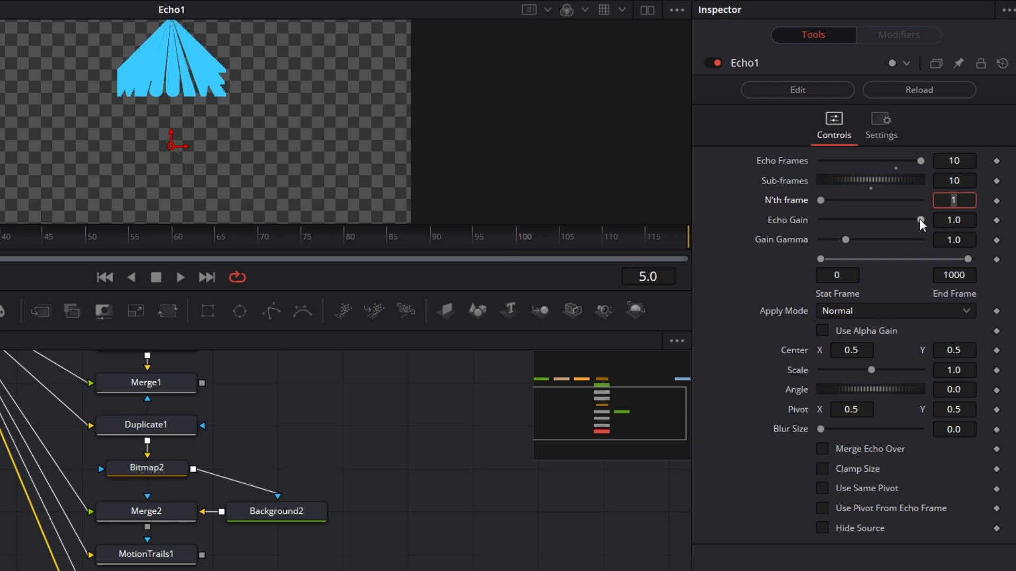
Step: Set the Echo Gain of Echo1 to 0.0 and Gain Gamma to 4.0, checking the fading trail in playback before stopping it
{"action": "left_click", "coordinate": [973, 221]}
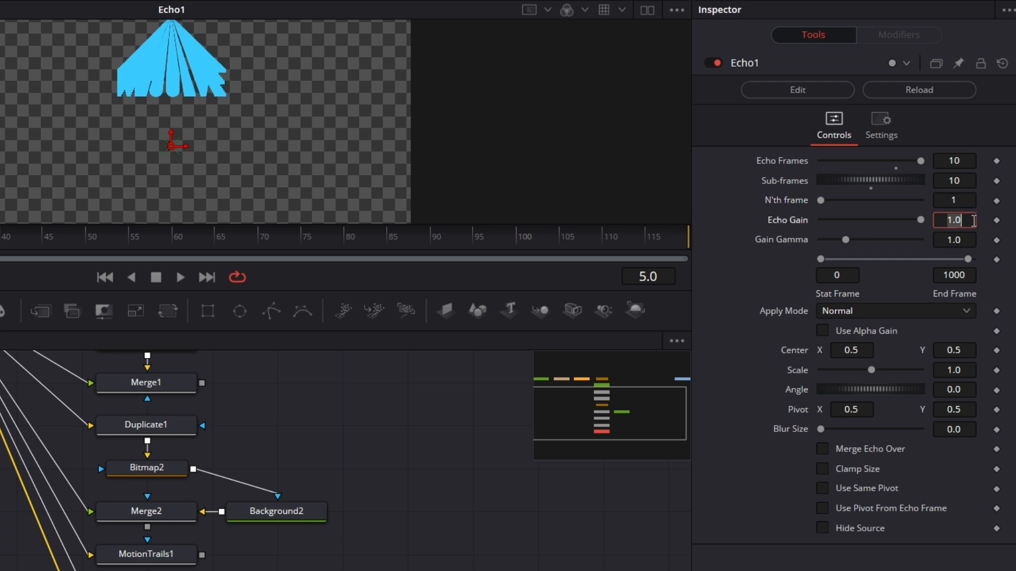
{"action": "left_click_drag", "start_coordinate": [921, 219], "coordinate": [821, 220]}
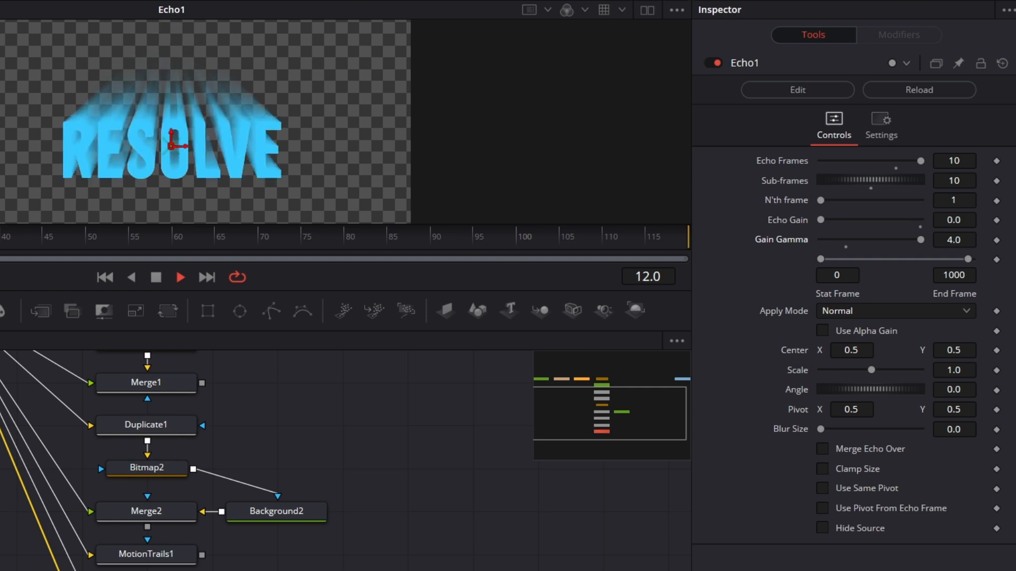
{"action": "key", "text": "space"}
{"action": "scroll", "coordinate": [339, 550], "scroll_direction": "down", "scroll_amount": 1}
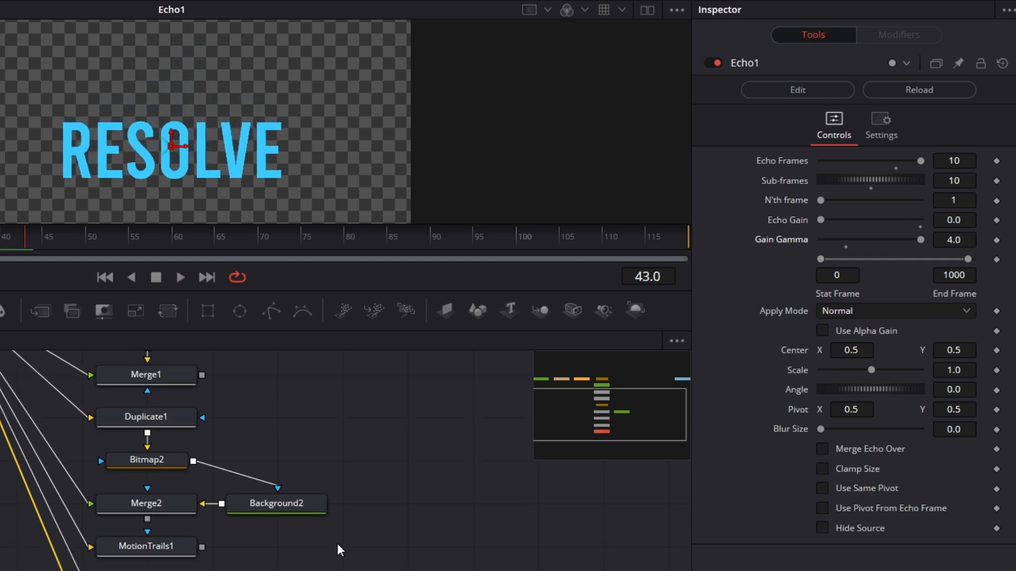